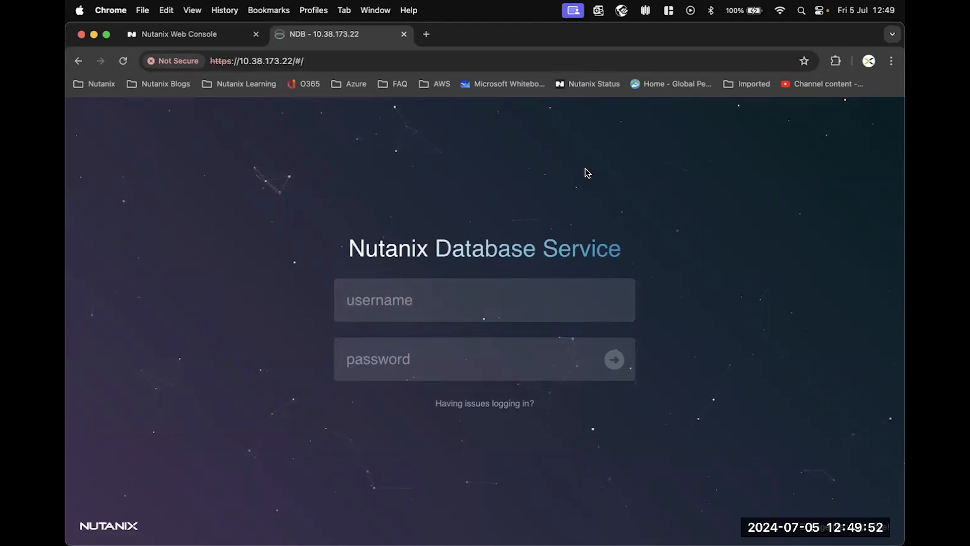
# Step: Log in to NDB as admin with the administrator password
pyautogui.click(370, 311)
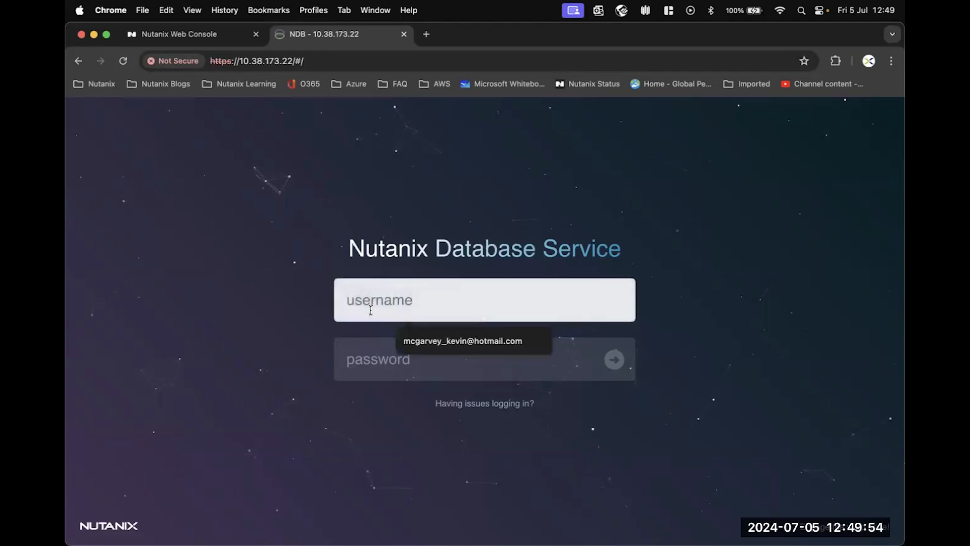
pyautogui.write('admin')
pyautogui.press('Tab')
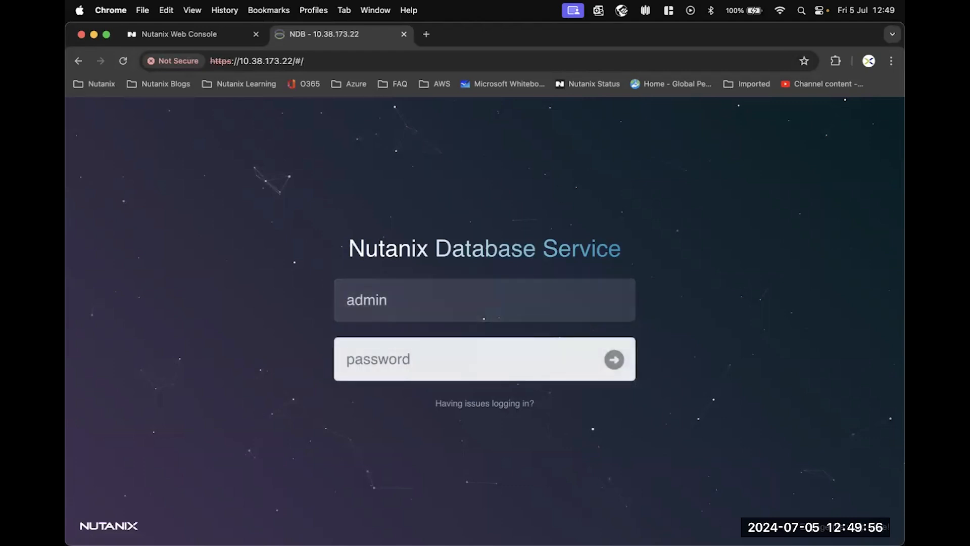
pyautogui.write('***********')
pyautogui.press('Return')
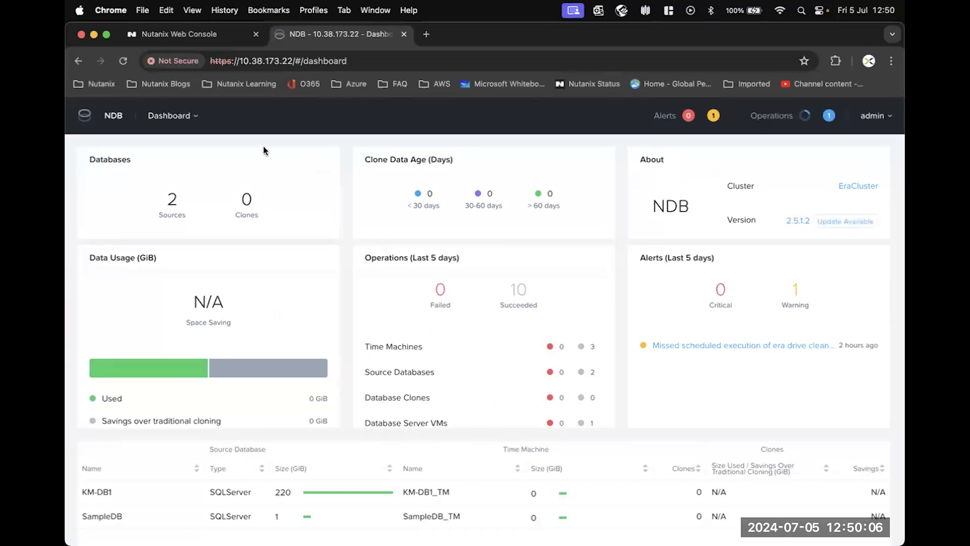
# Step: Review the Database Server VMs list, then open the Software Profiles page
pyautogui.click(195, 115)
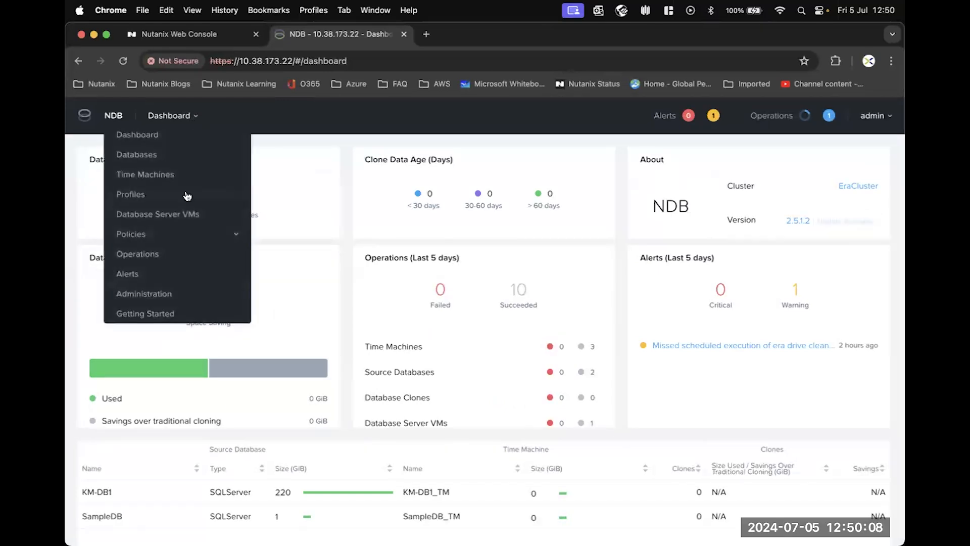
pyautogui.click(165, 218)
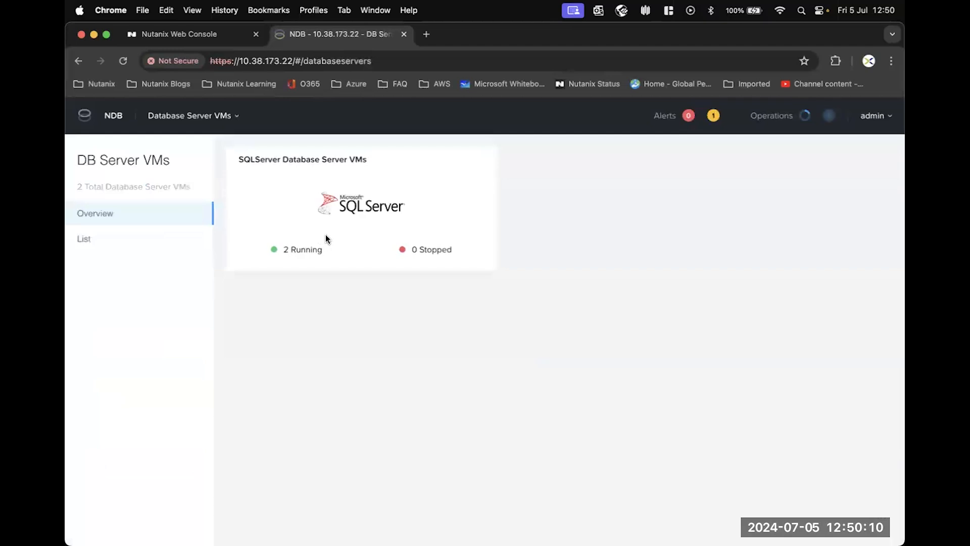
pyautogui.click(117, 243)
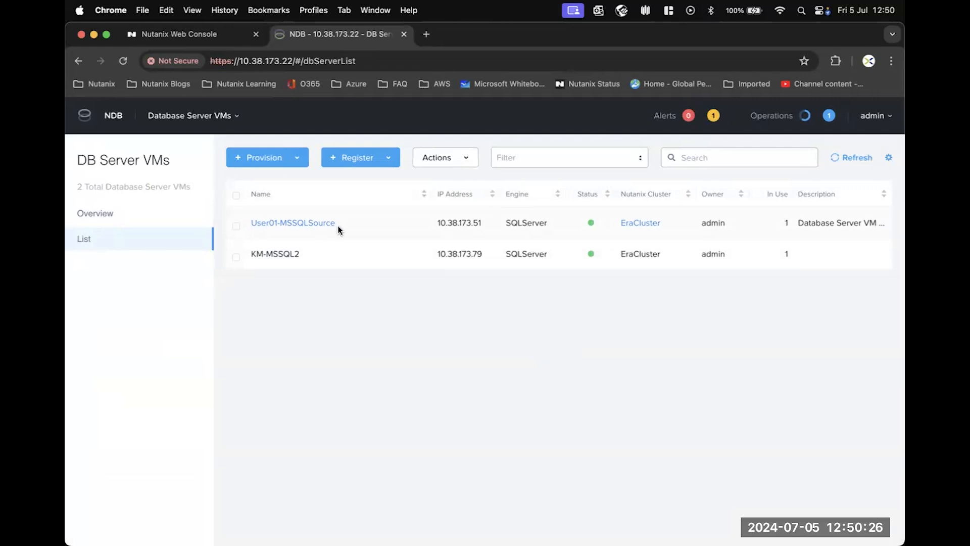
pyautogui.click(231, 117)
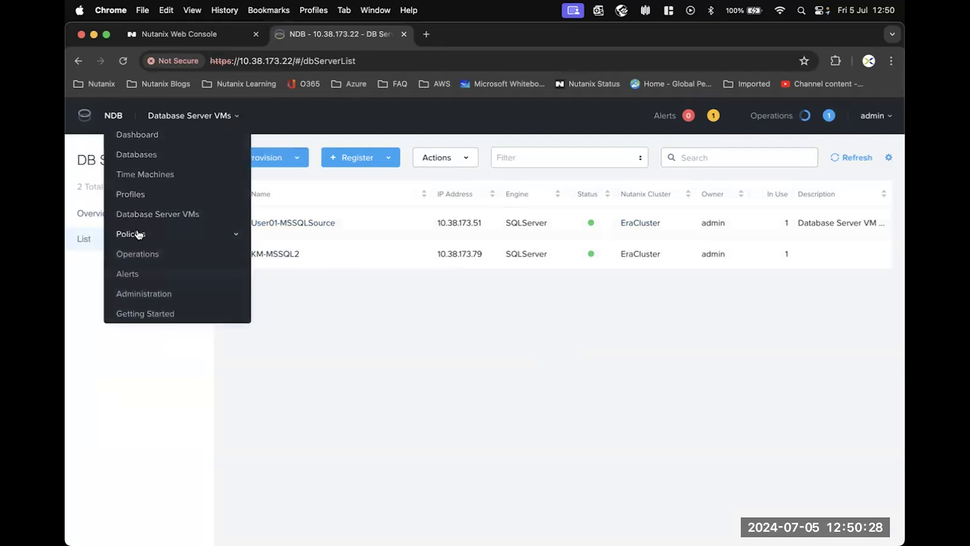
pyautogui.click(132, 194)
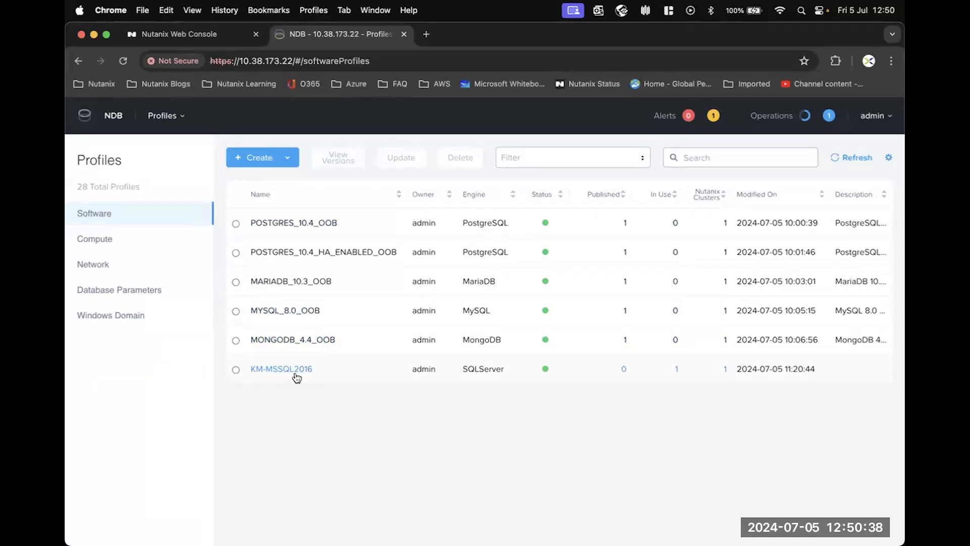
# Step: Open the Sources list of databases showing SampleDB and KM-DB1
pyautogui.click(176, 117)
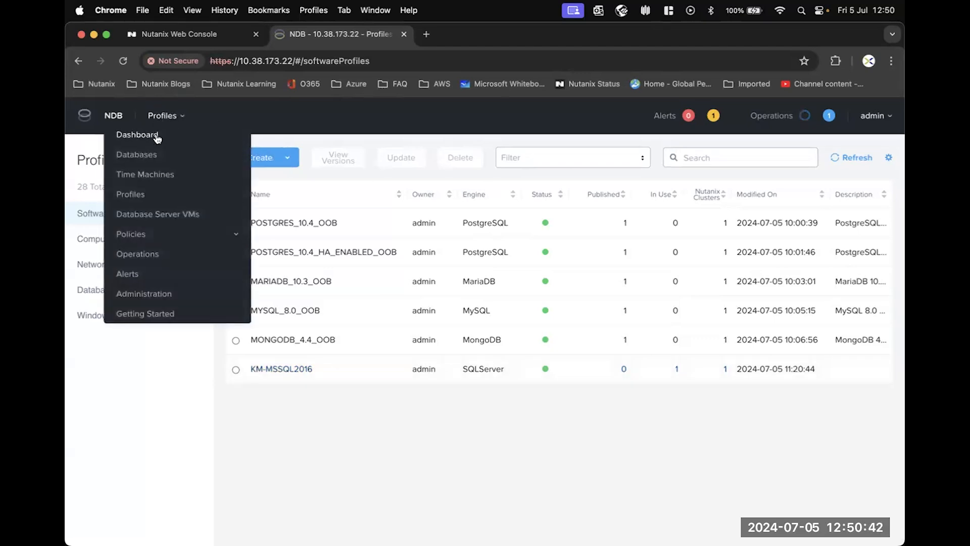
pyautogui.click(141, 152)
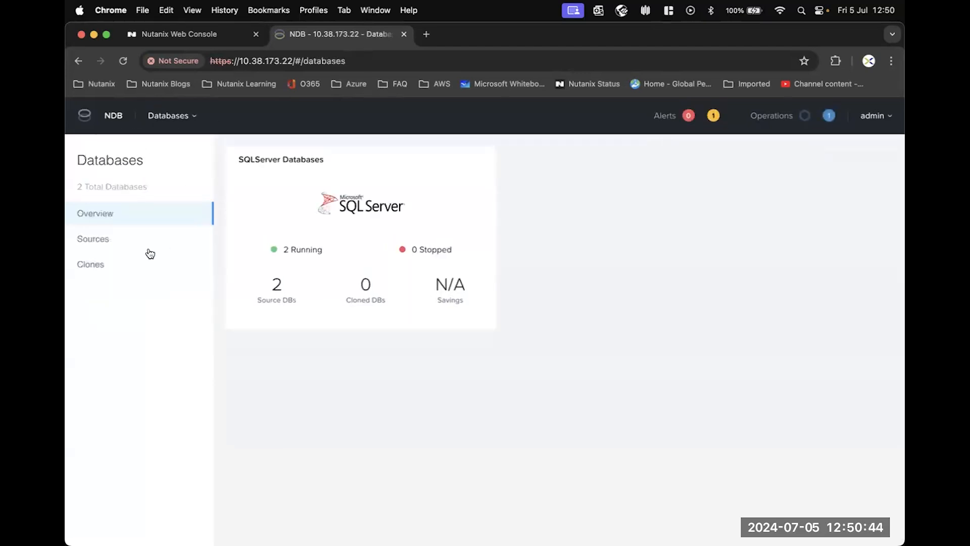
pyautogui.click(106, 243)
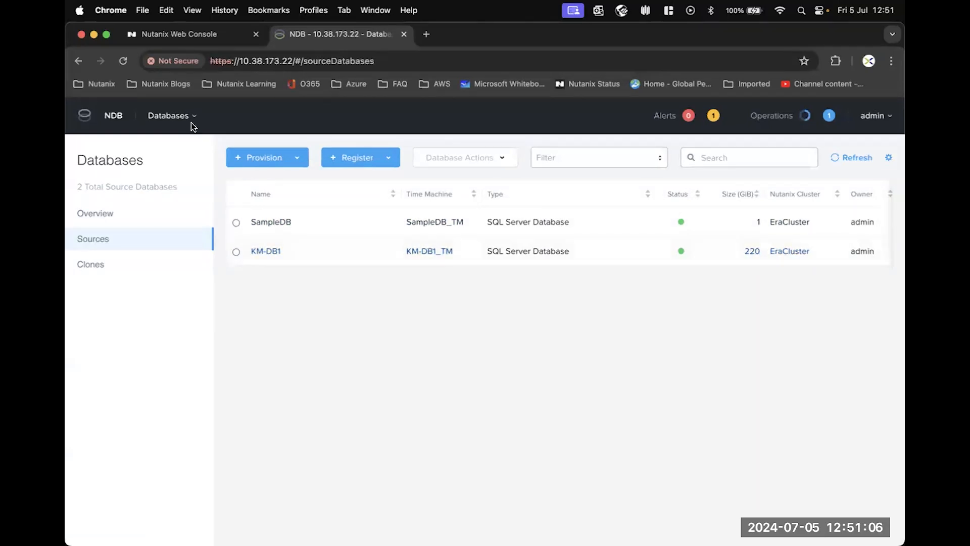
# Step: Return to the DB Server VMs list showing User01-MSSQLSource and KM-MSSQL2
pyautogui.click(176, 118)
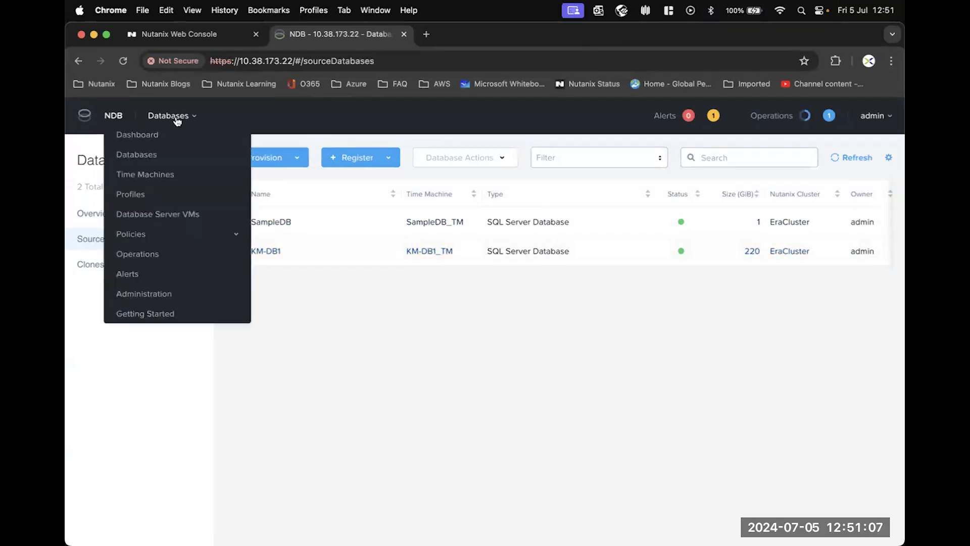
pyautogui.click(168, 219)
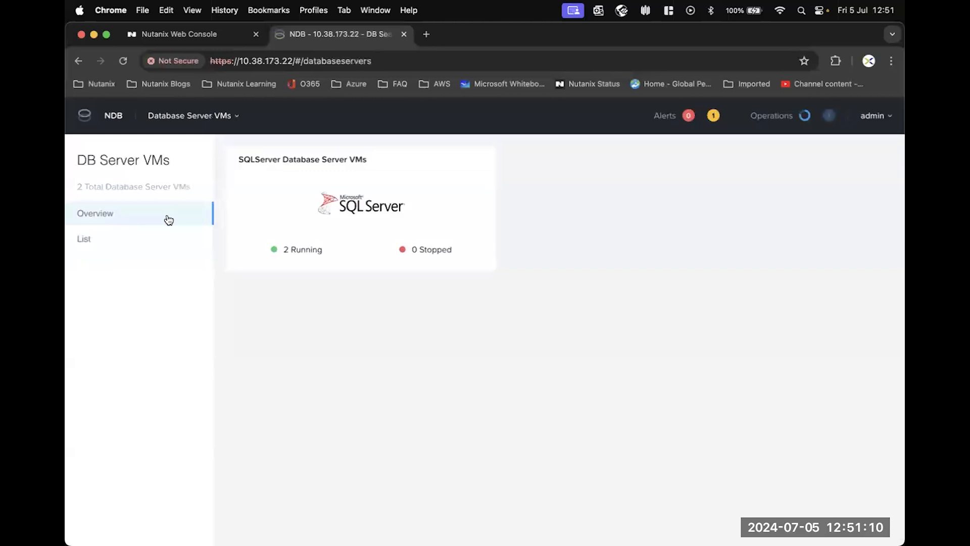
pyautogui.click(101, 246)
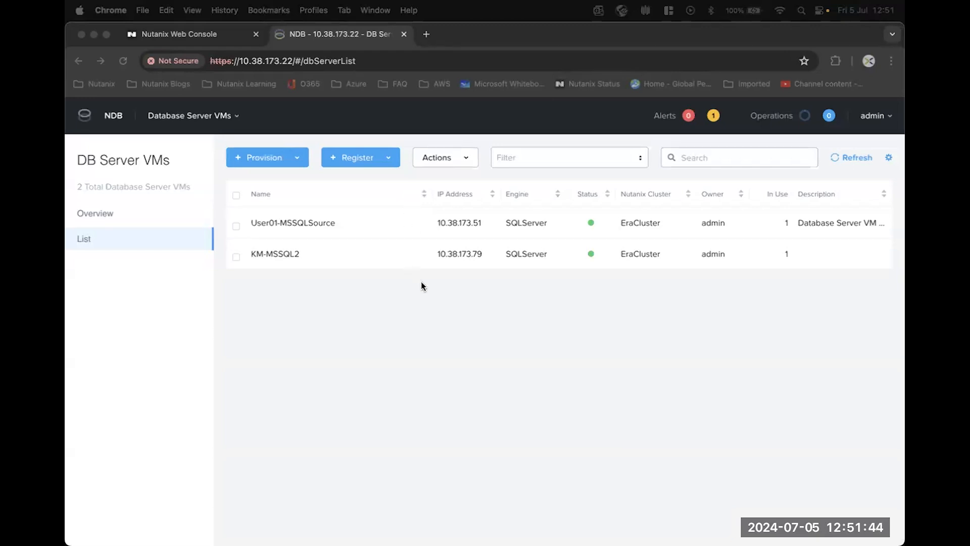
# Step: Switch from the NDB browser window to the server's remote desktop session
pyautogui.hotkey('ctrl', 'Up')
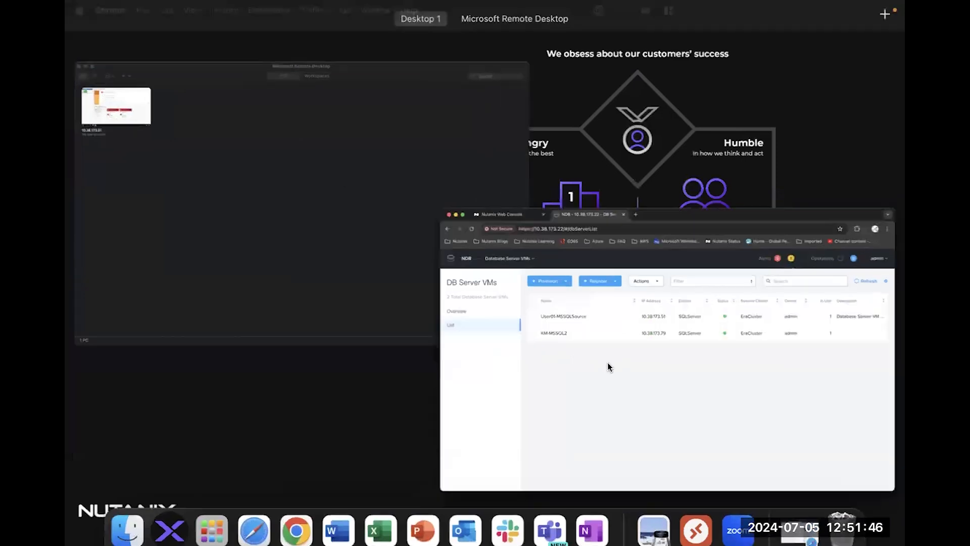
pyautogui.click(607, 362)
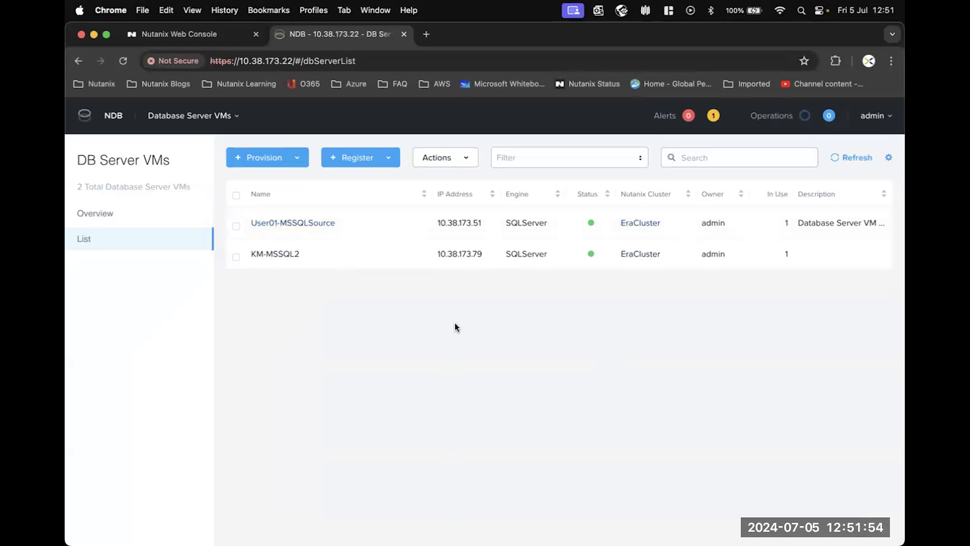
pyautogui.hotkey('ctrl', 'Up')
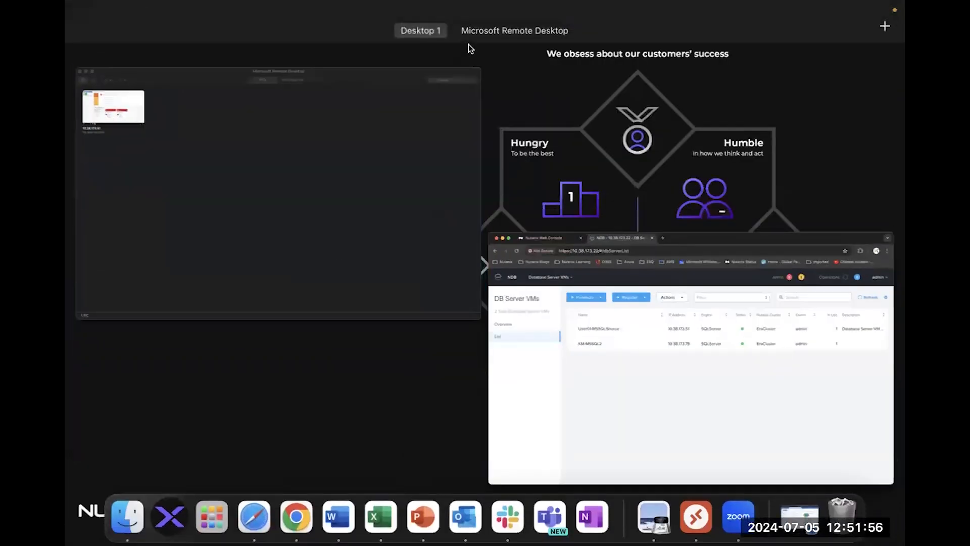
pyautogui.moveTo(513, 6)
pyautogui.click(495, 47)
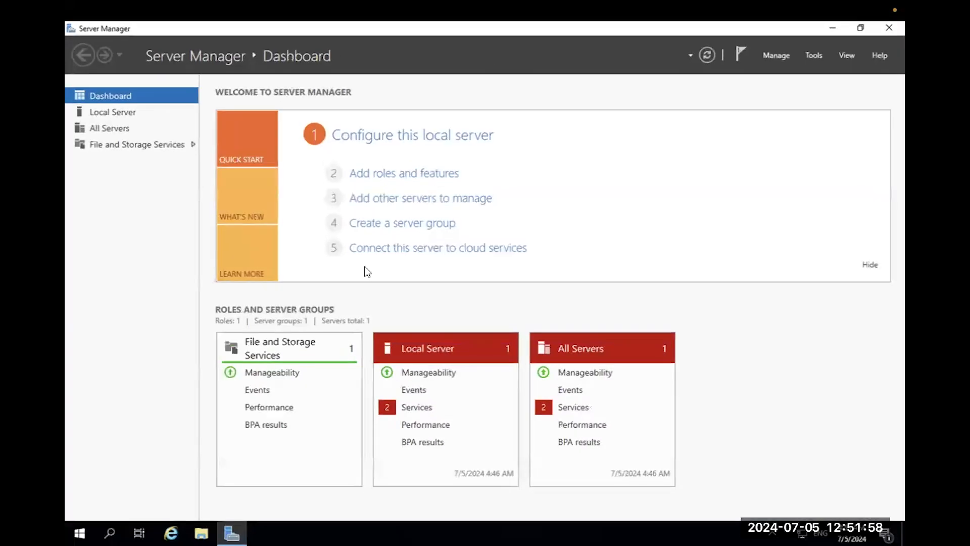
# Step: Launch SQL Server Management Studio 18 and connect to the local SQL Server instance
pyautogui.click(79, 534)
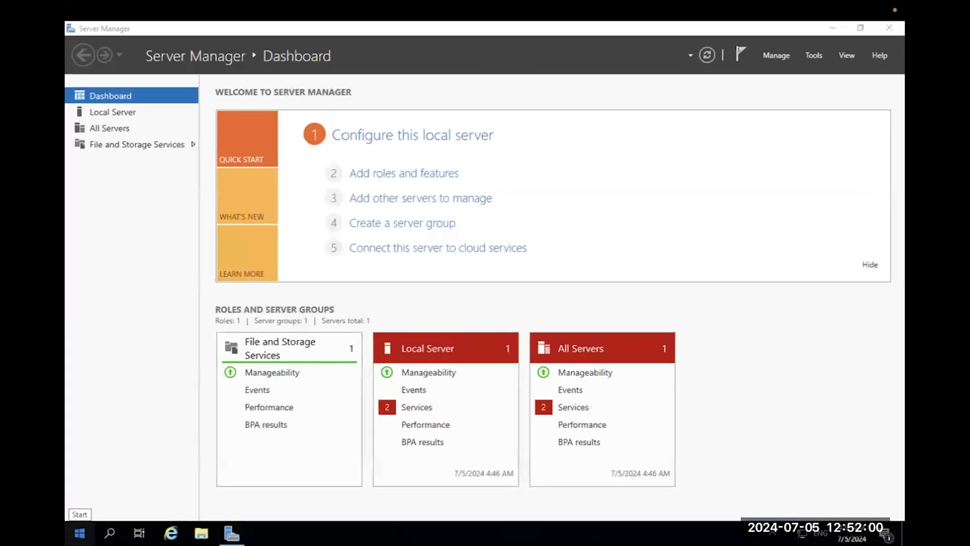
pyautogui.write('sql ser')
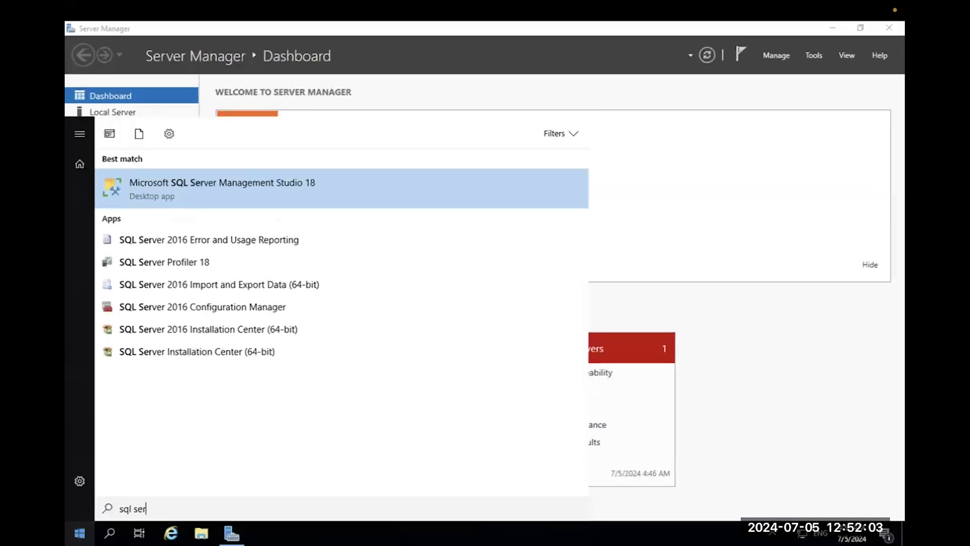
pyautogui.click(251, 188)
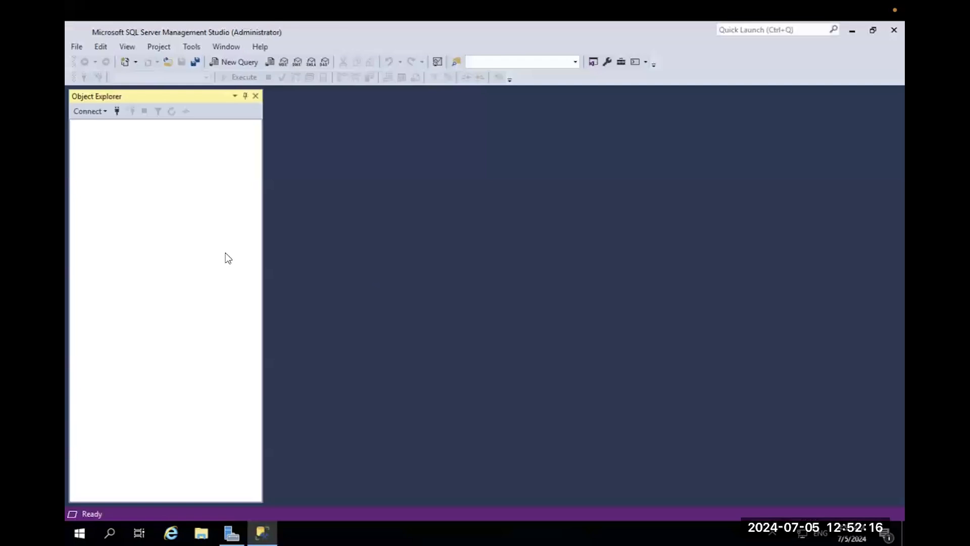
pyautogui.click(438, 290)
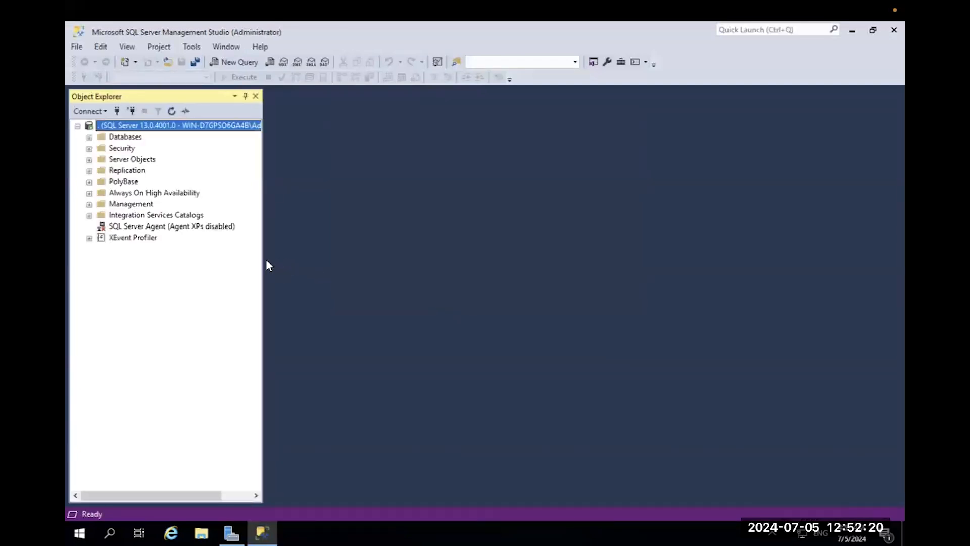
# Step: Expand Databases > SampleDB > Tables and select dbo.testlabtable
pyautogui.click(89, 137)
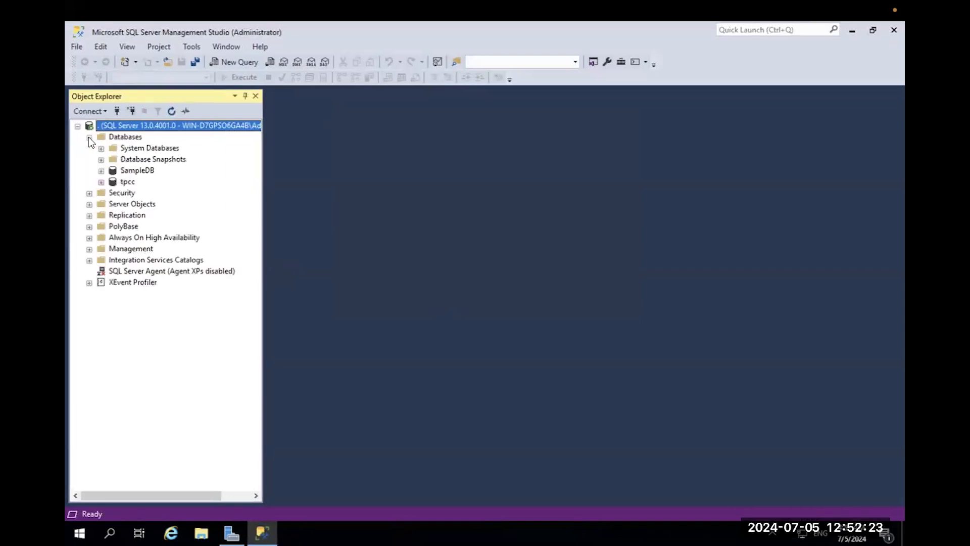
pyautogui.click(101, 172)
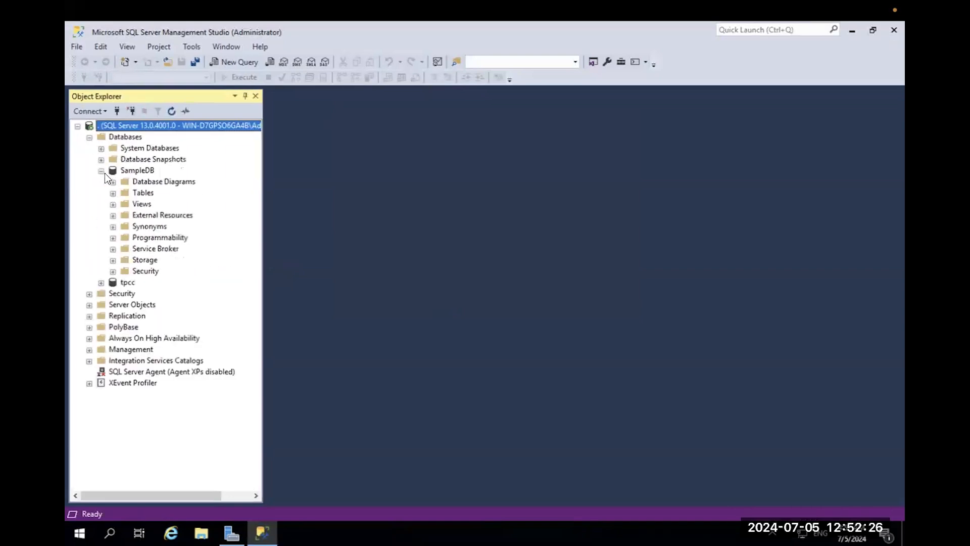
pyautogui.click(113, 193)
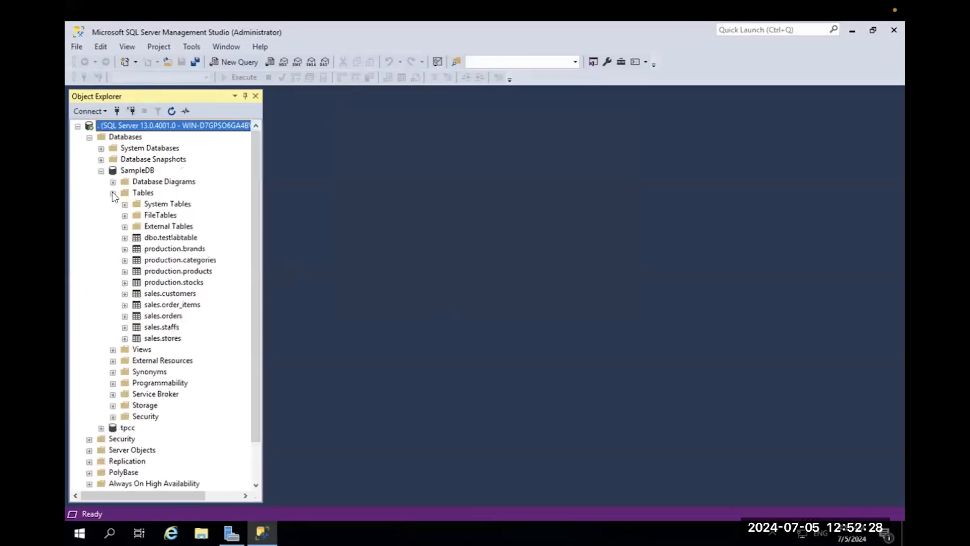
pyautogui.click(155, 237)
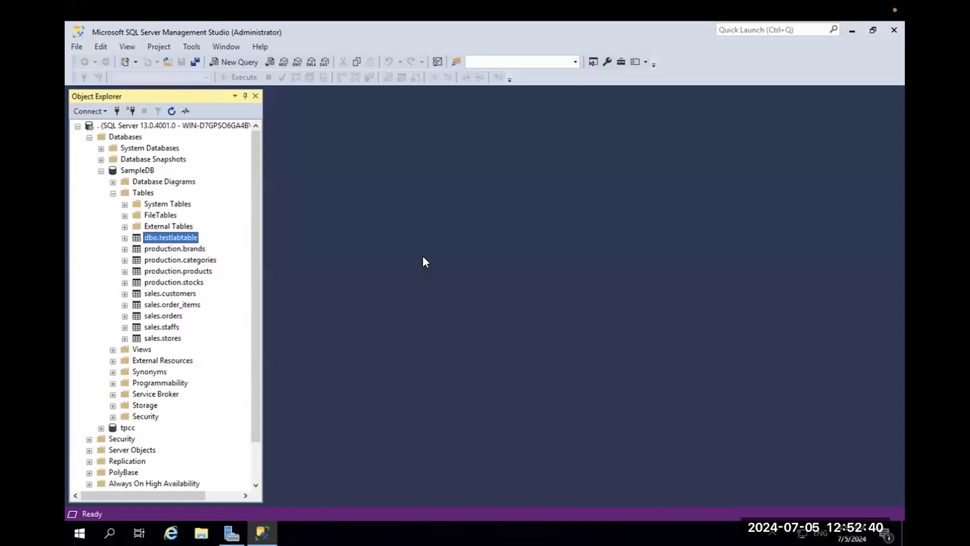
# Step: Back in NDB, open Databases > Sources listing SampleDB (1 GiB) and KM-DB1 (220 GiB)
pyautogui.hotkey('ctrl', 'Up')
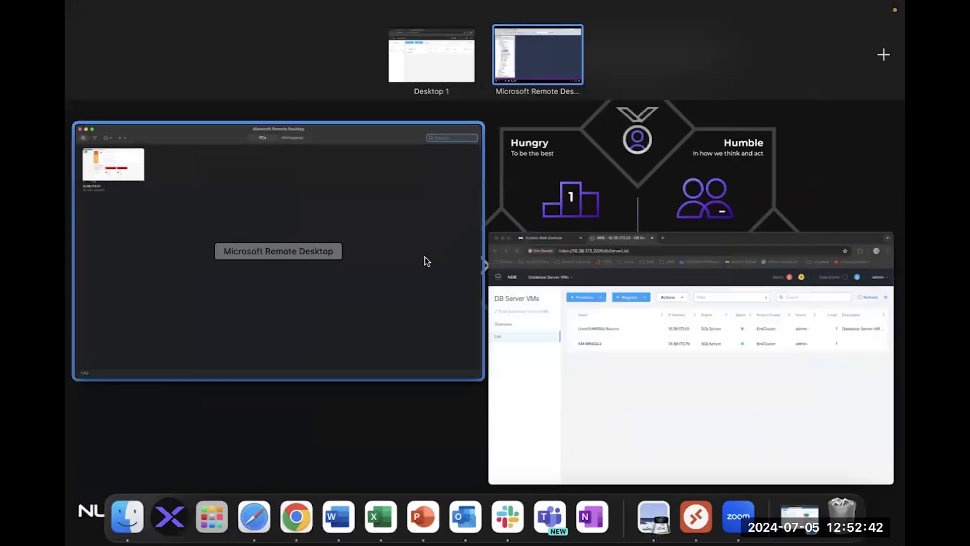
pyautogui.click(621, 387)
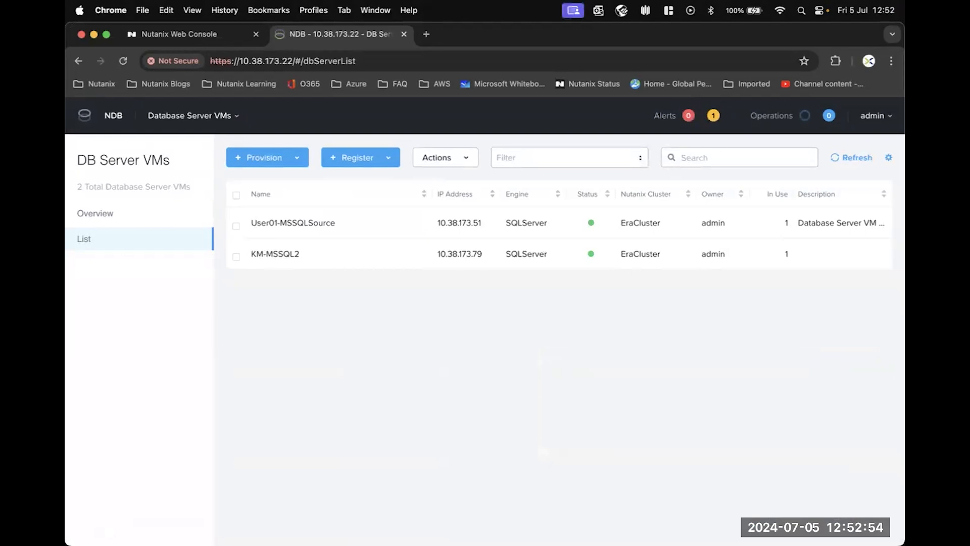
pyautogui.click(225, 116)
pyautogui.click(139, 153)
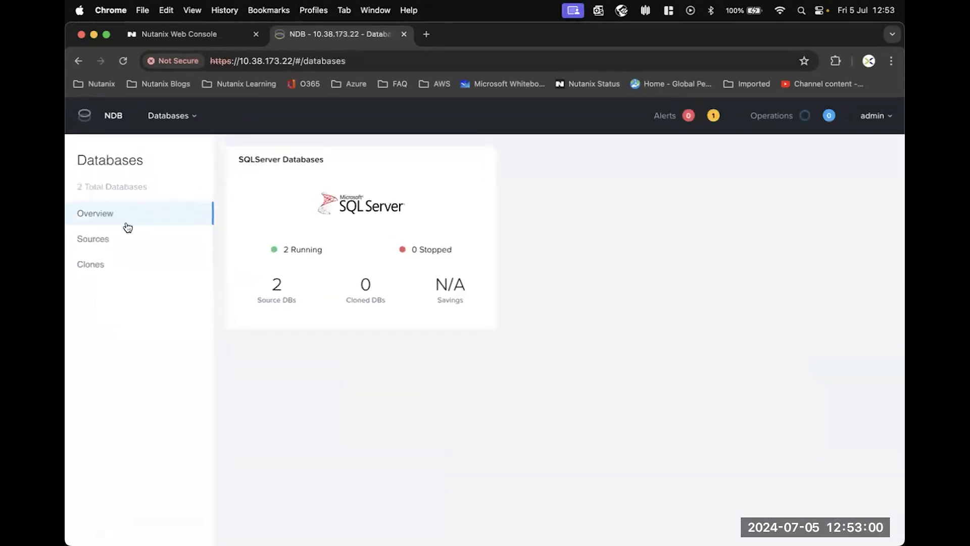
pyautogui.click(93, 238)
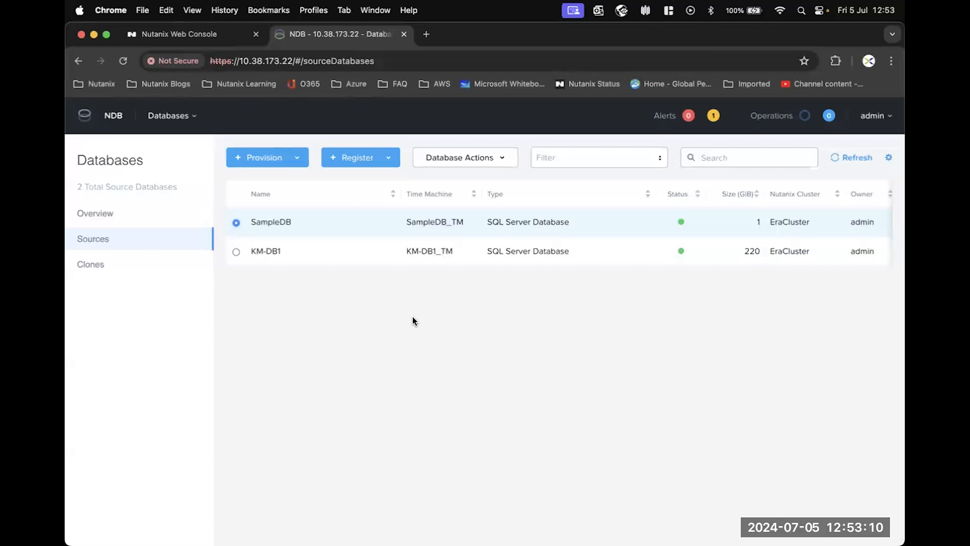
# Step: From SampleDB's Database Actions, create a snapshot named KM-MSSQL-1st-Snapshot
pyautogui.click(502, 160)
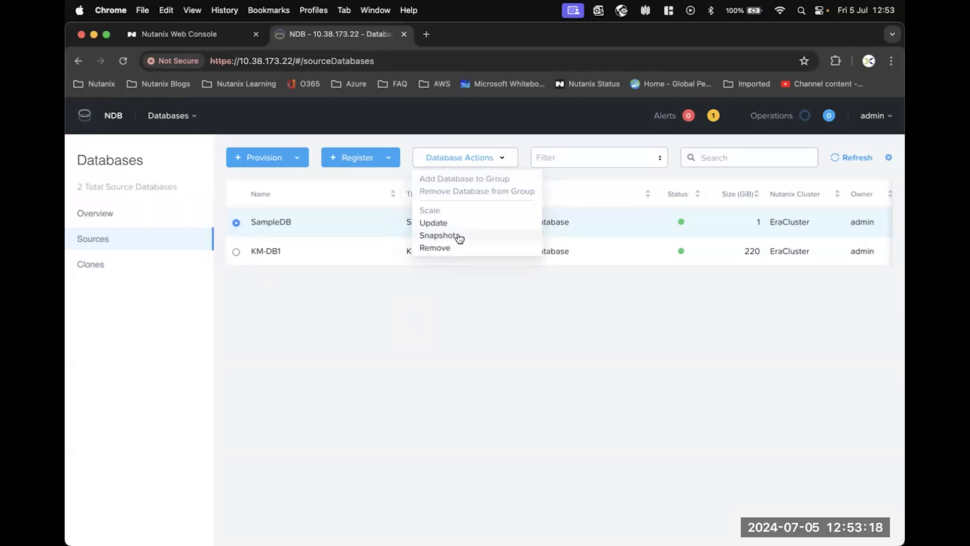
pyautogui.click(457, 236)
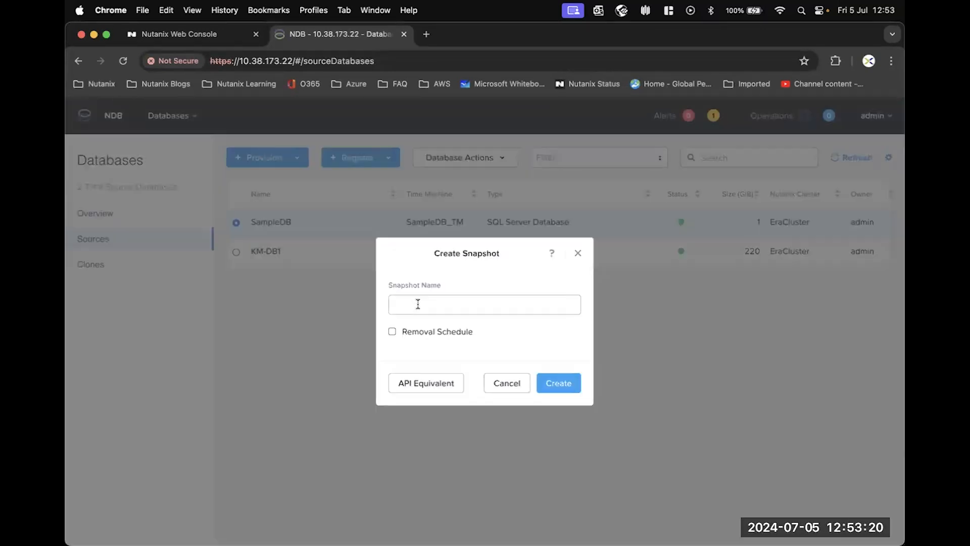
pyautogui.click(418, 304)
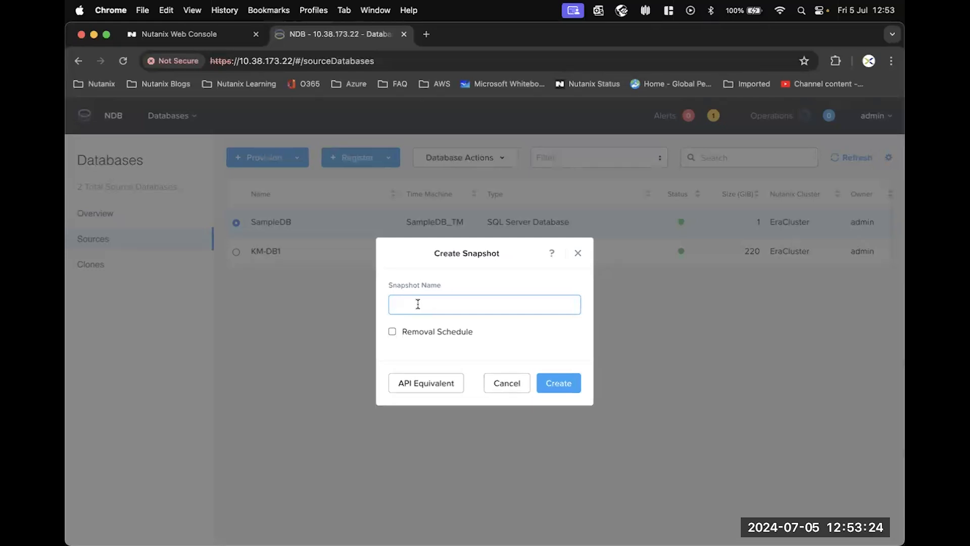
pyautogui.write('KM-MSSQL-1st-Snapshot')
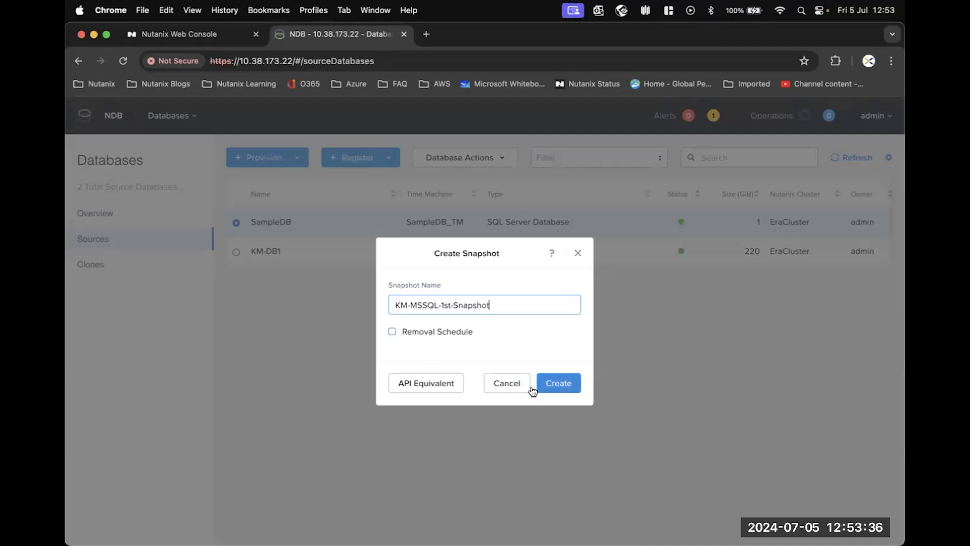
pyautogui.click(560, 383)
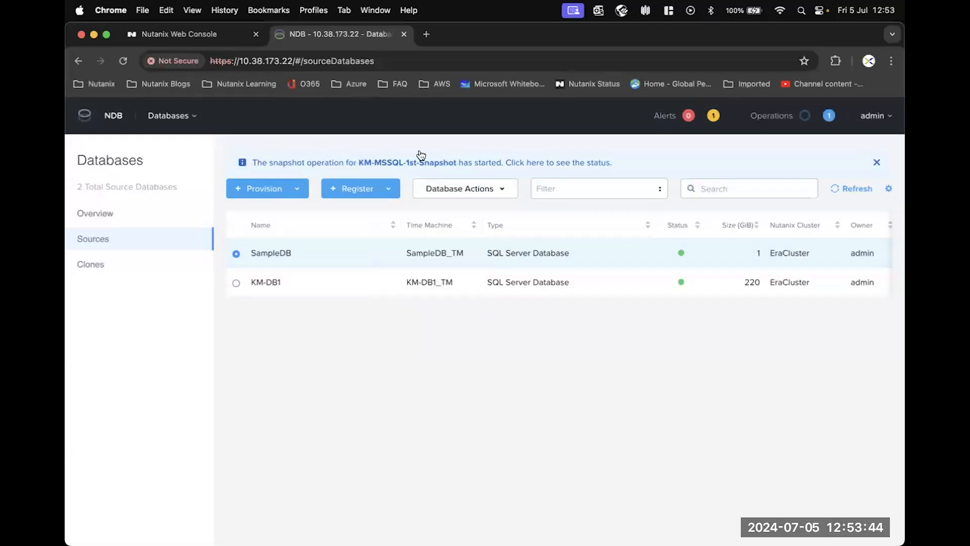
# Step: Open Operations from the snapshot banner and watch Create Snapshot reach 100% Succeeded
pyautogui.click(547, 169)
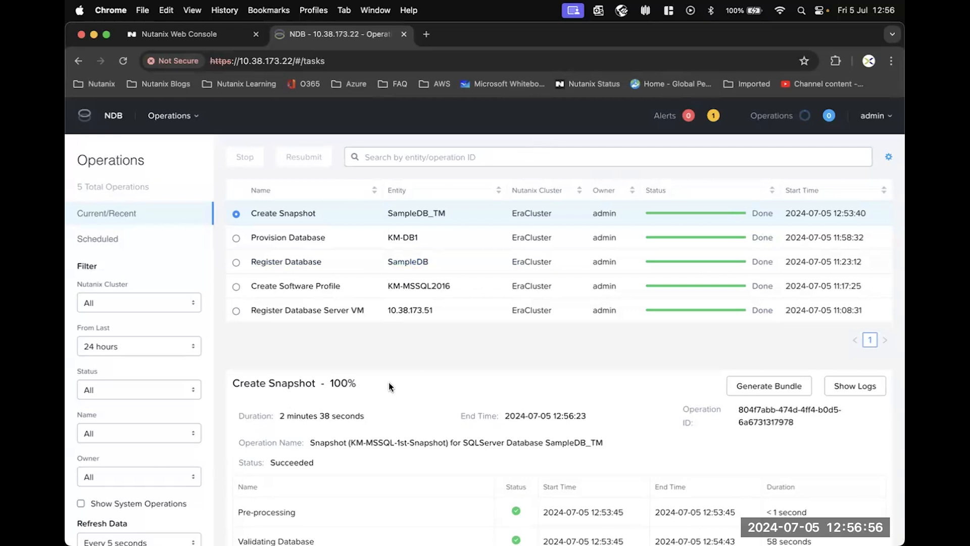
# Step: On Time Machines, select SampleDB_TM and start Create Database Clone for a single database
pyautogui.click(186, 119)
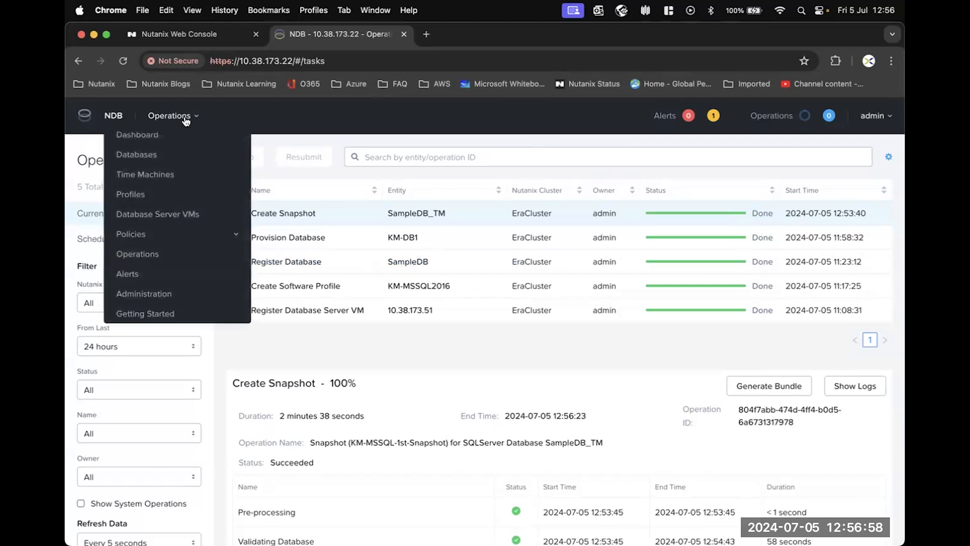
pyautogui.click(152, 174)
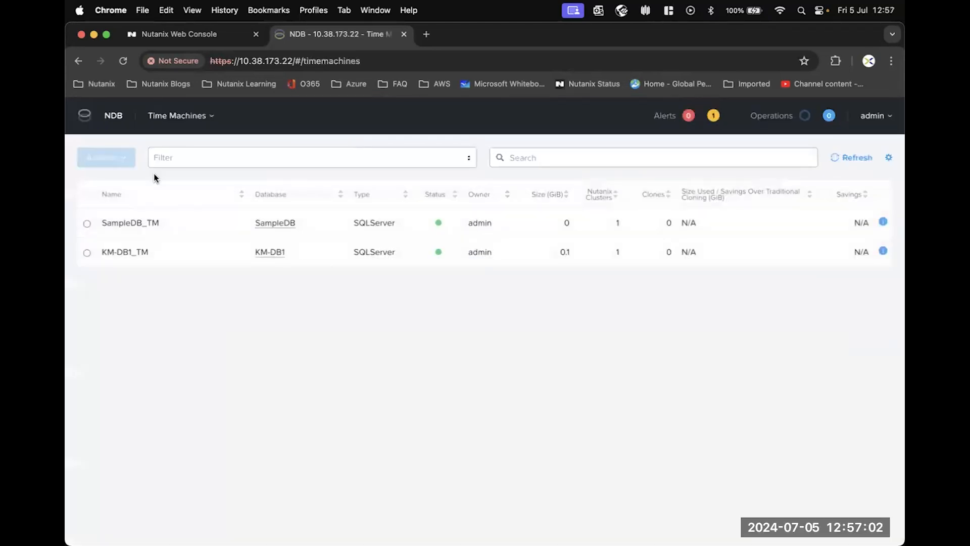
pyautogui.click(87, 225)
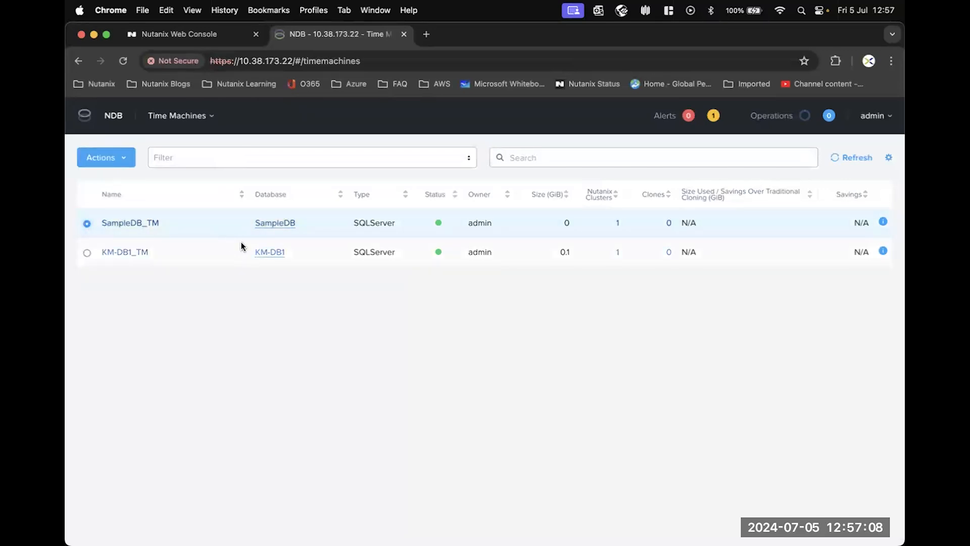
pyautogui.click(124, 164)
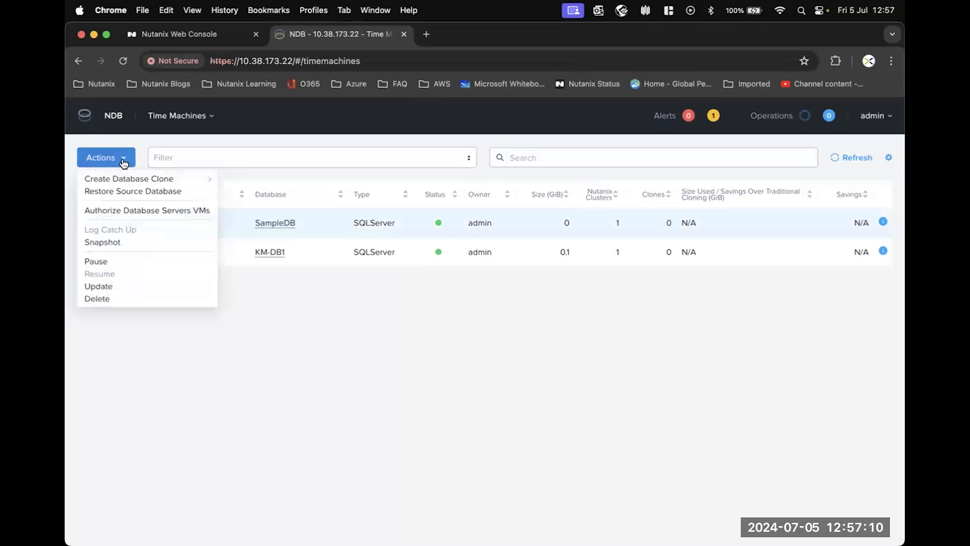
pyautogui.moveTo(132, 180)
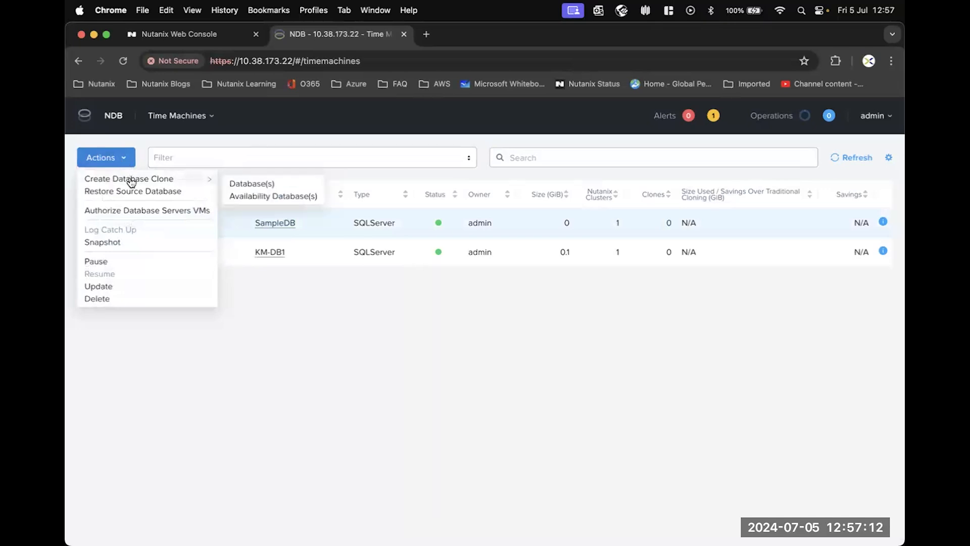
pyautogui.click(273, 186)
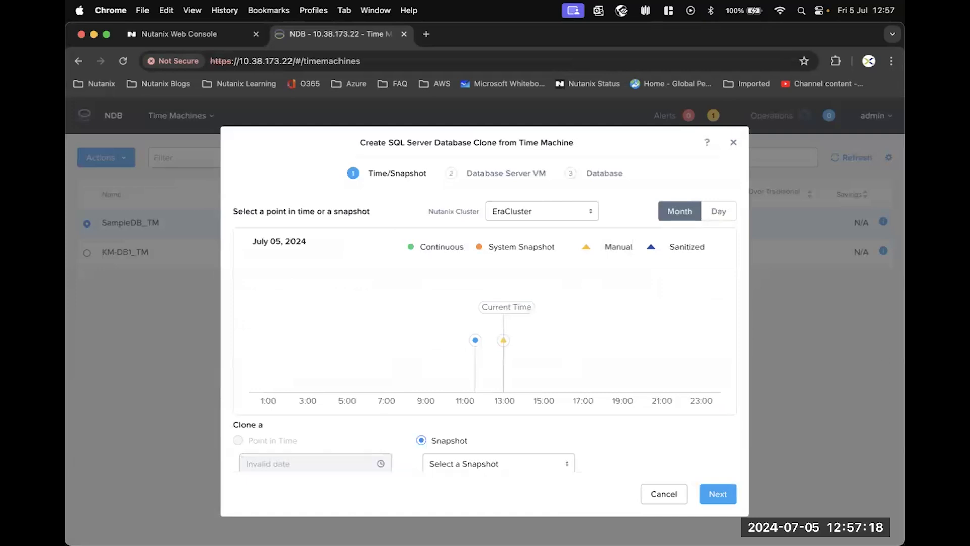
# Step: Choose KM-MSSQL-1st-Snapshot as the clone source and advance to the Database Server VM step
pyautogui.scroll(-1, 577, 303)
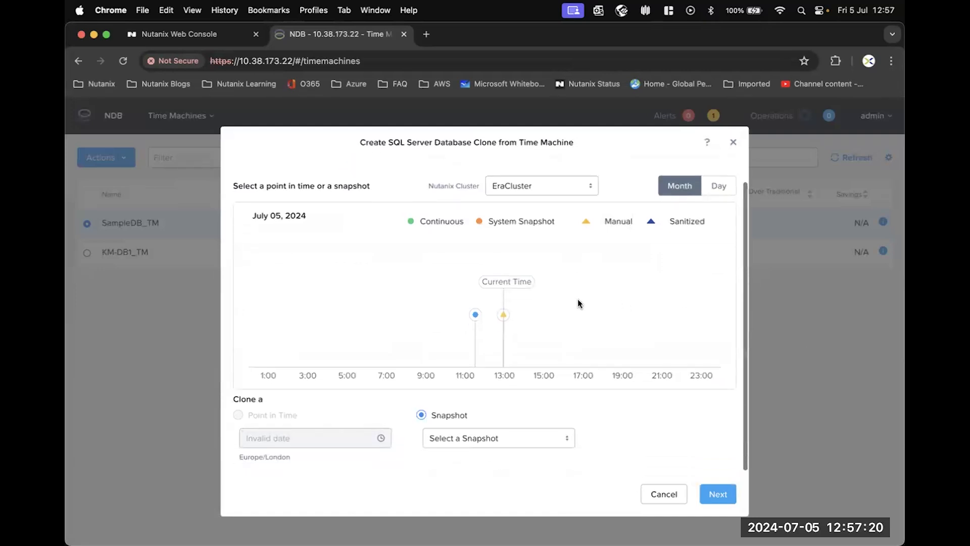
pyautogui.click(504, 440)
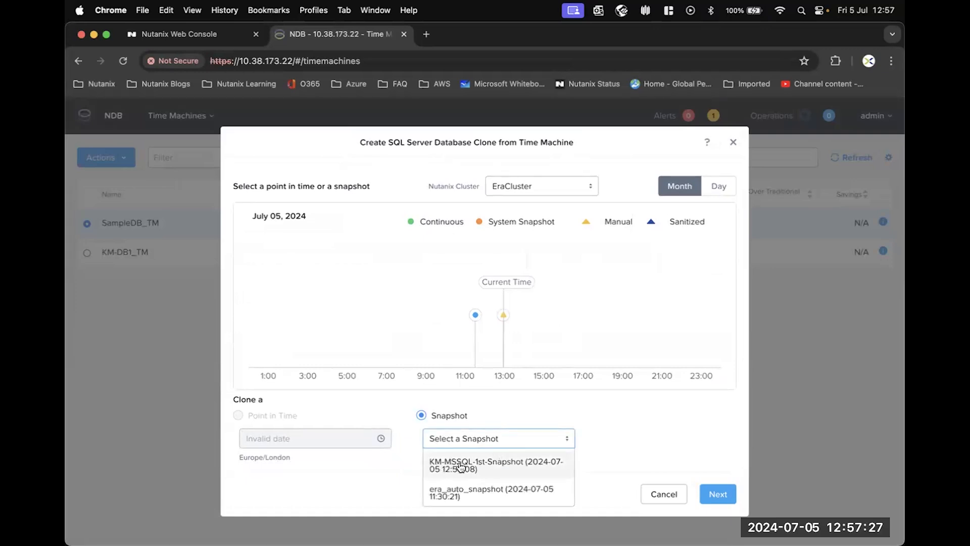
pyautogui.click(495, 465)
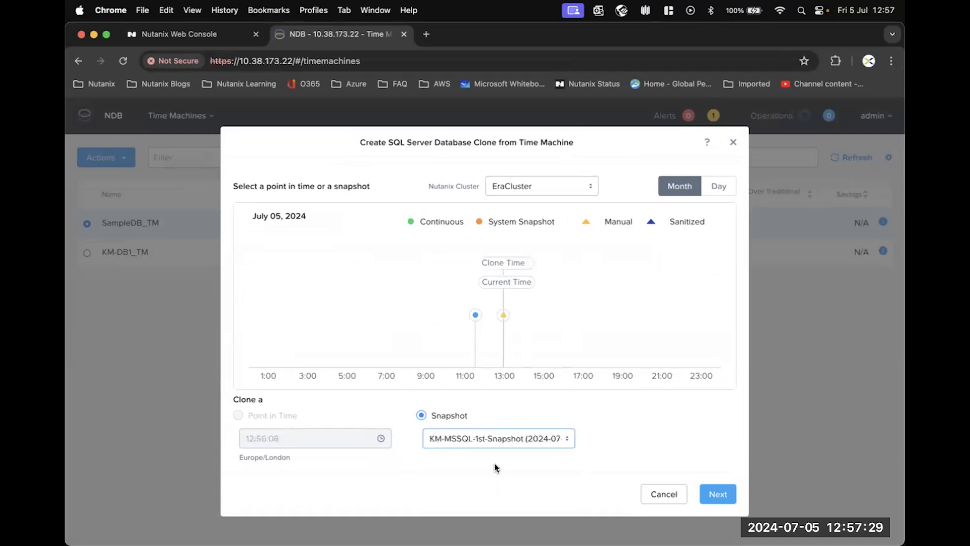
pyautogui.click(722, 495)
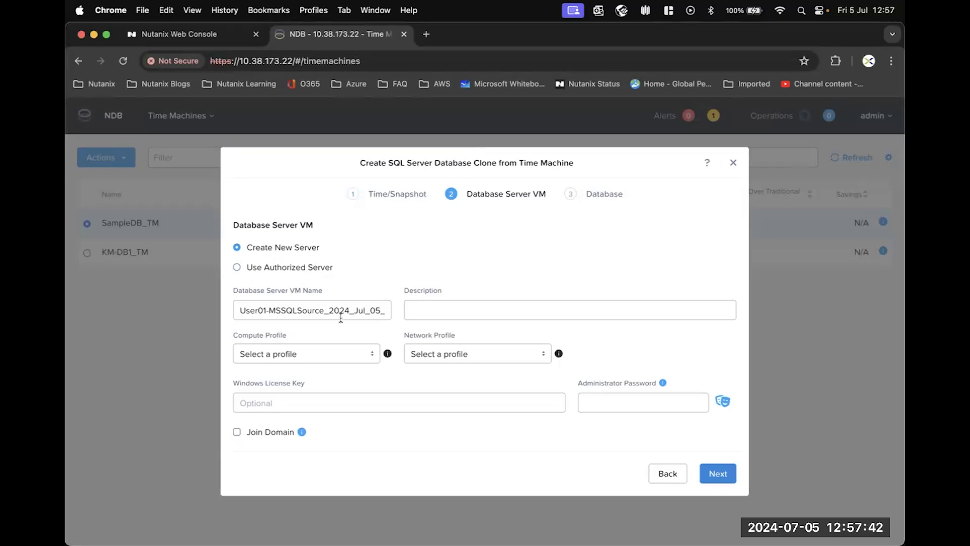
# Step: Name the new server User01-MSSQLSource_KM_Server with DEFAULT_OOB_COMPUTE and Primary-MSSQL-Network profiles
pyautogui.moveTo(331, 310); pyautogui.dragTo(409, 314)
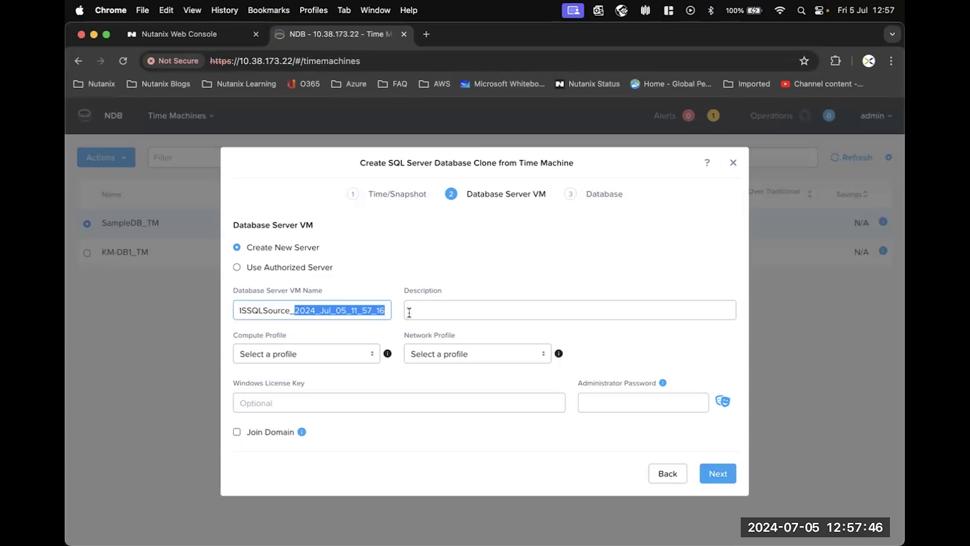
pyautogui.press('BackSpace')
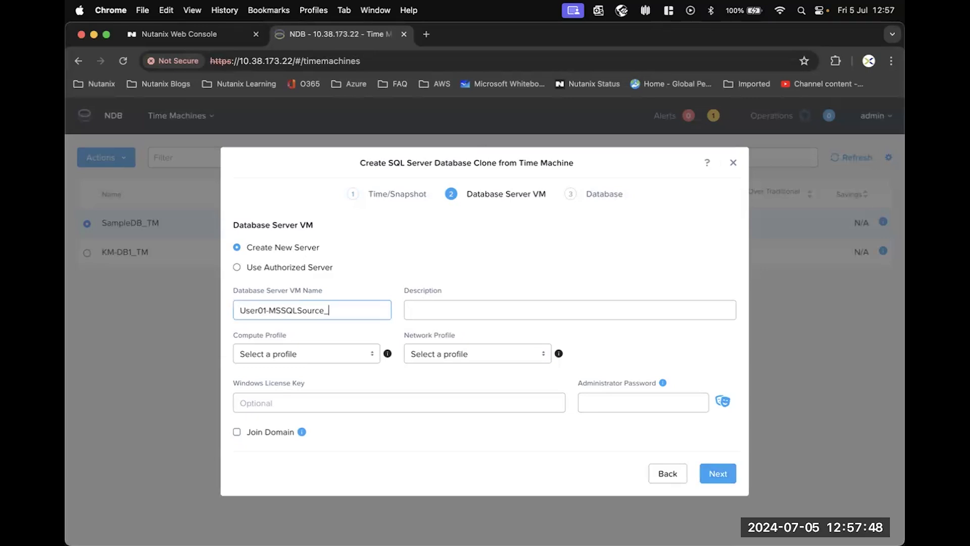
pyautogui.write('KM_Server')
pyautogui.click(332, 355)
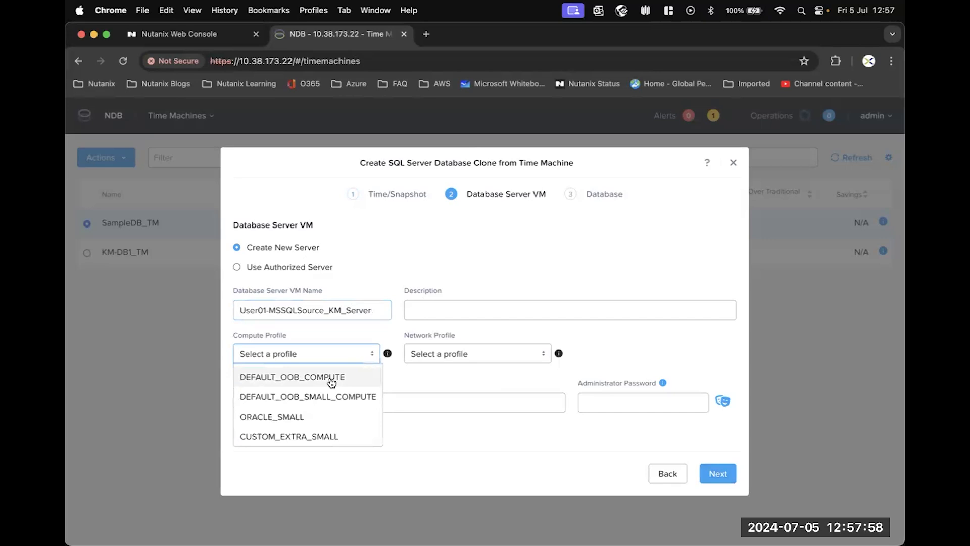
pyautogui.click(332, 378)
pyautogui.click(478, 353)
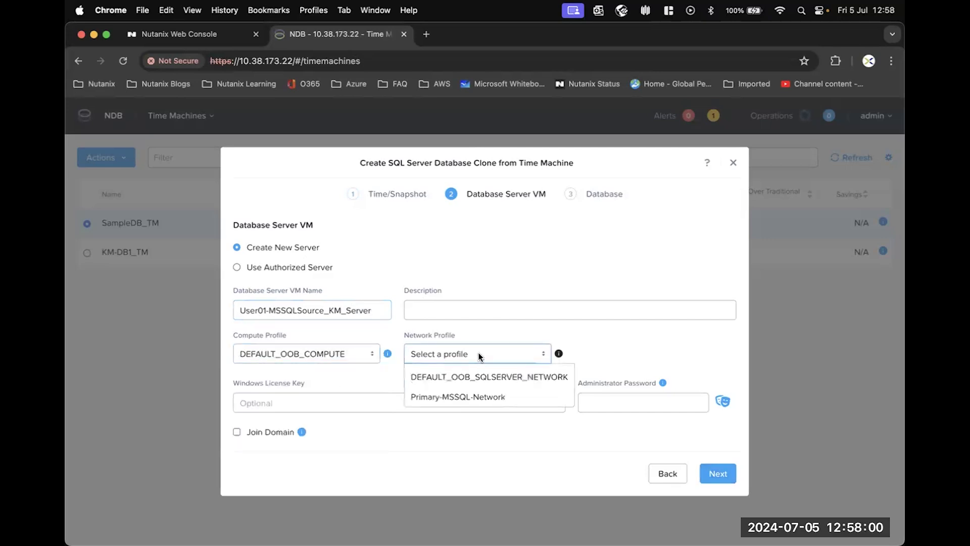
pyautogui.click(489, 398)
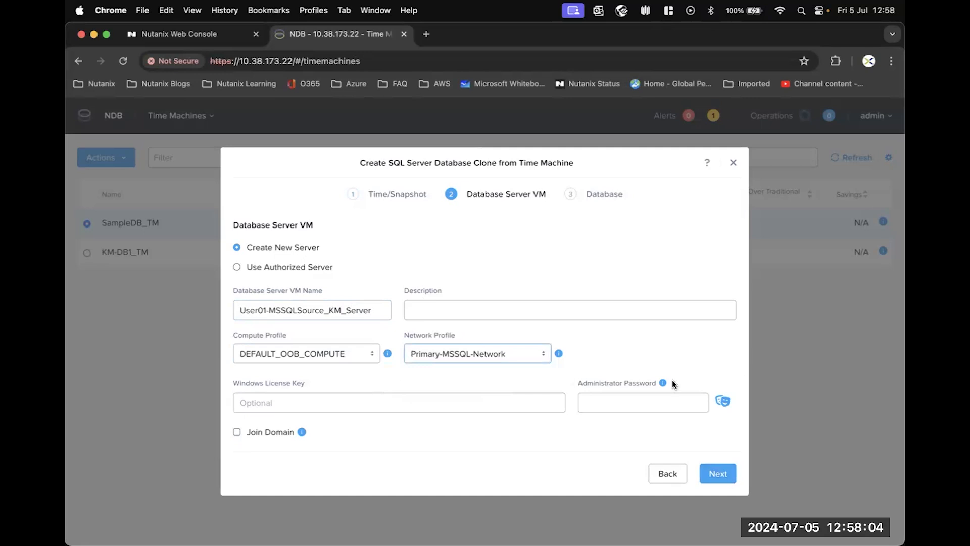
# Step: Enter and verify the administrator password, then advance to the Database step
pyautogui.click(602, 400)
pyautogui.write('••••••••')
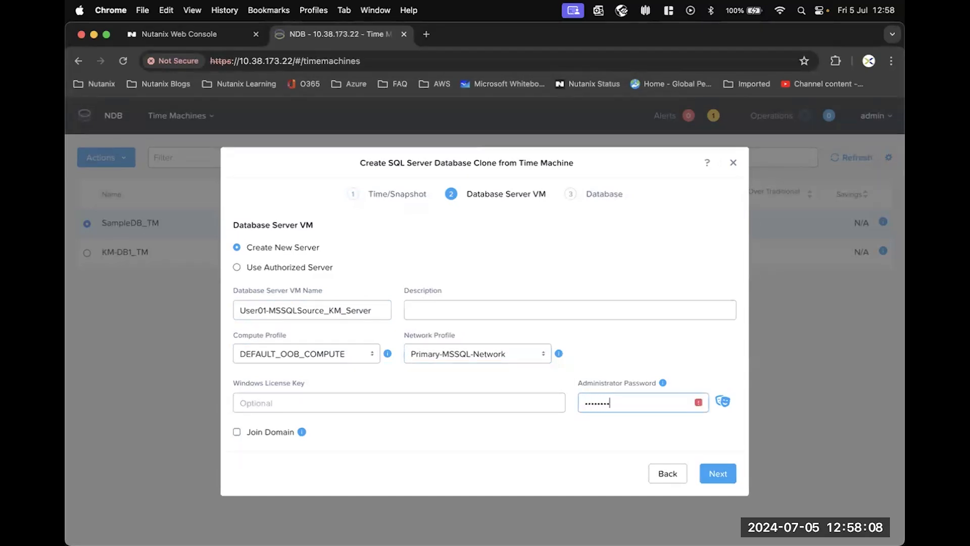
pyautogui.write('••')
pyautogui.click(723, 401)
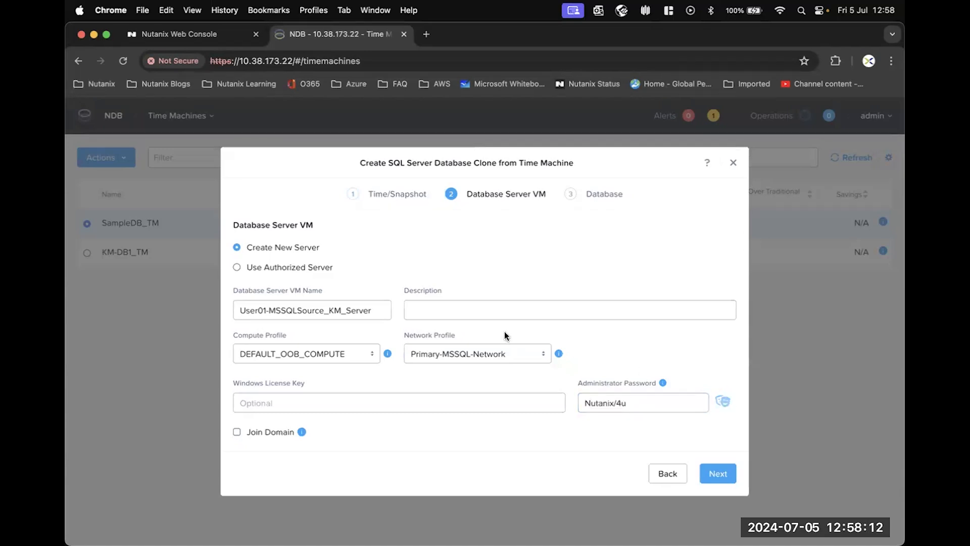
pyautogui.click(374, 310)
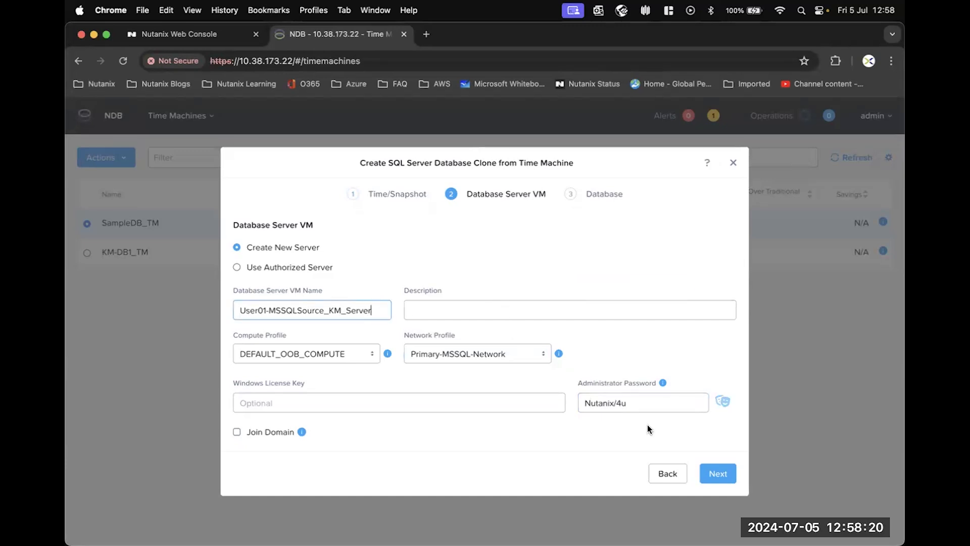
pyautogui.click(718, 475)
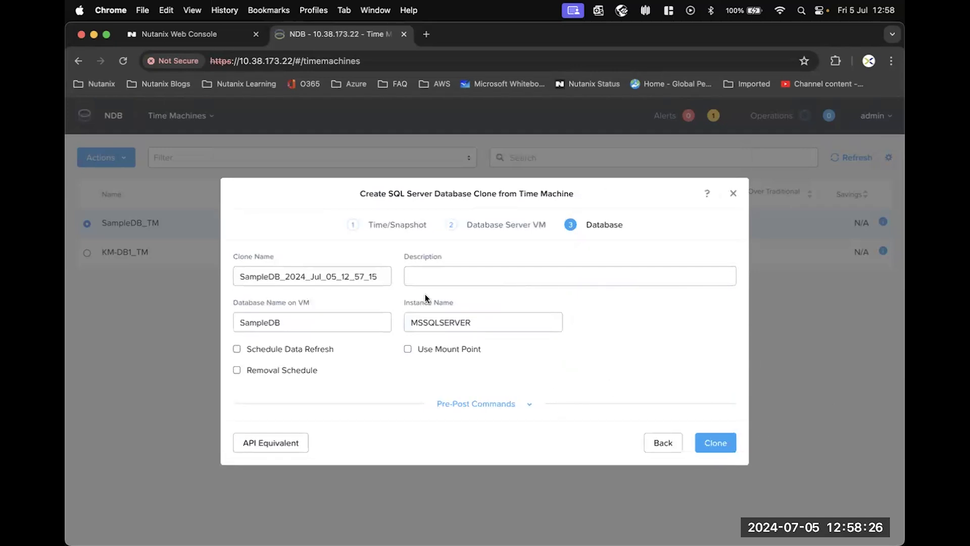
# Step: Replace the clone name's timestamp with 'Clone', append 'Clone' to the VM database name, and submit
pyautogui.click(288, 276)
pyautogui.moveTo(287, 276); pyautogui.dragTo(395, 281)
pyautogui.write('Clone')
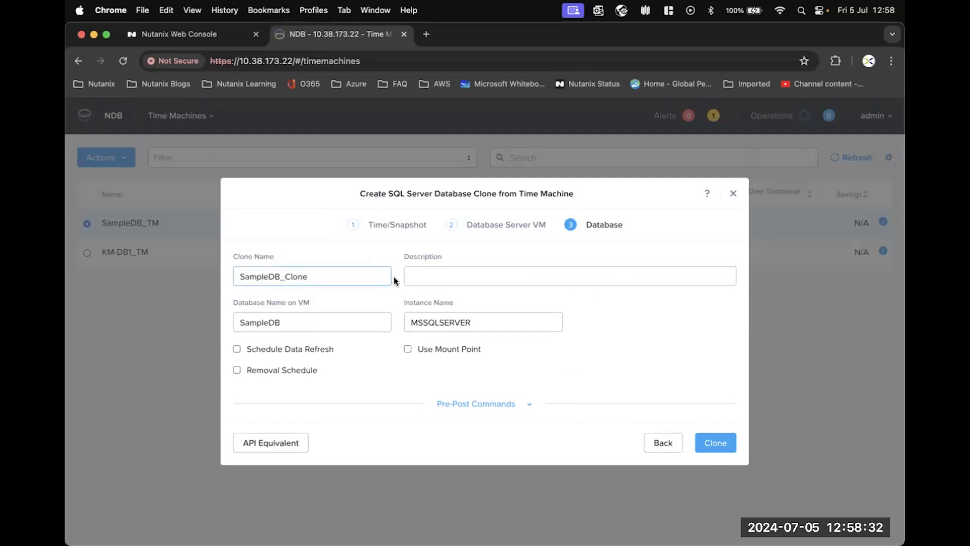
pyautogui.click(285, 321)
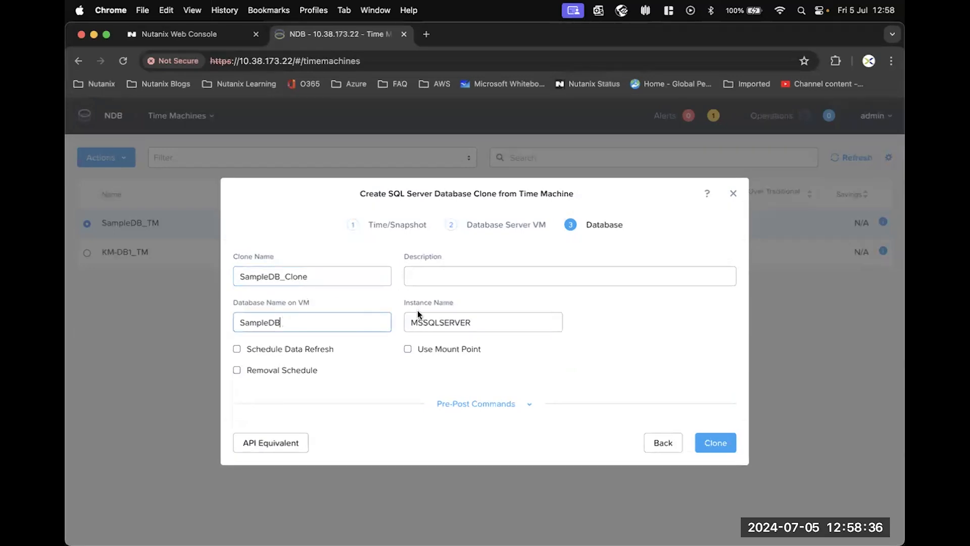
pyautogui.write('Clone1')
pyautogui.click(717, 444)
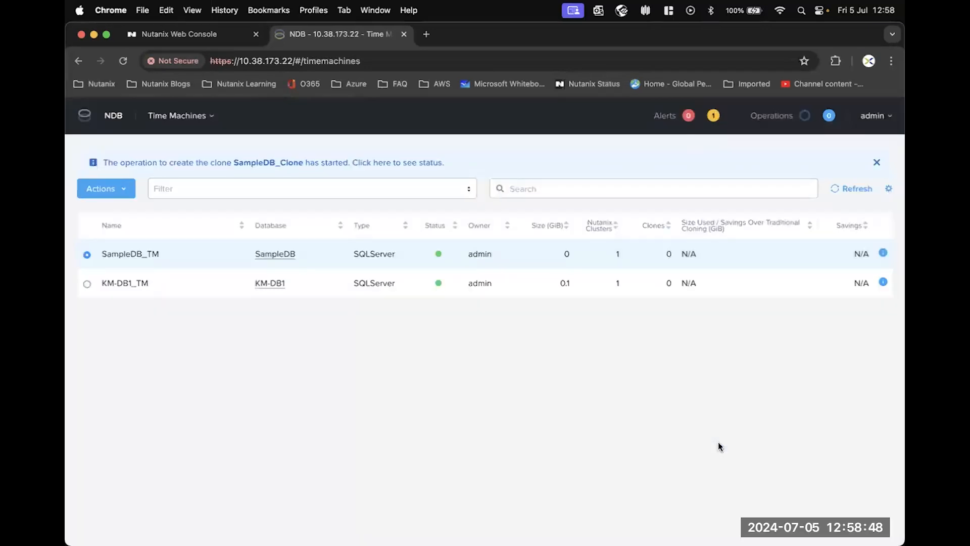
# Step: Follow the Clone Database operation for SampleDB_Clone until it reaches 100% Succeeded
pyautogui.click(334, 166)
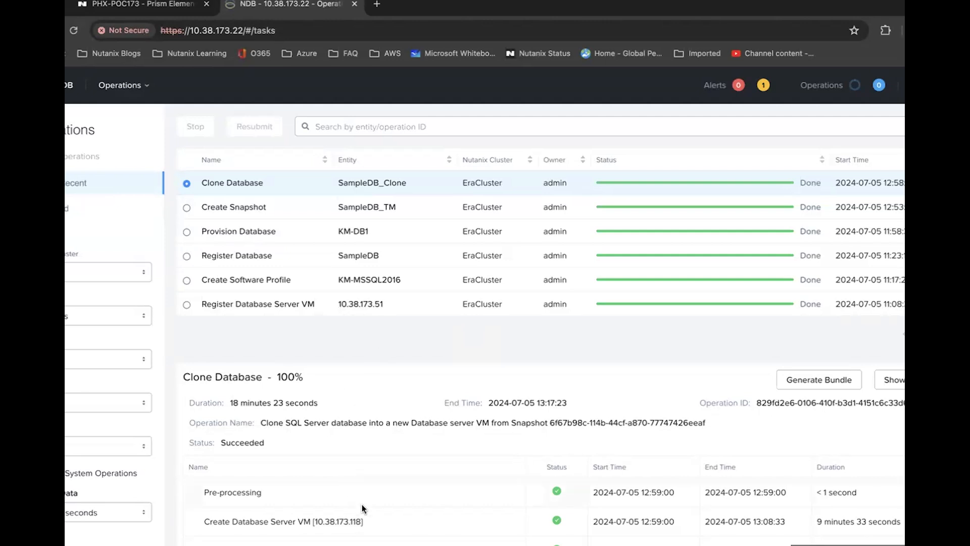
# Step: Note the new server's IP 10.38.173.118 in the operation details, then move to Prism Element's VM table
pyautogui.scroll(-1, 391, 485)
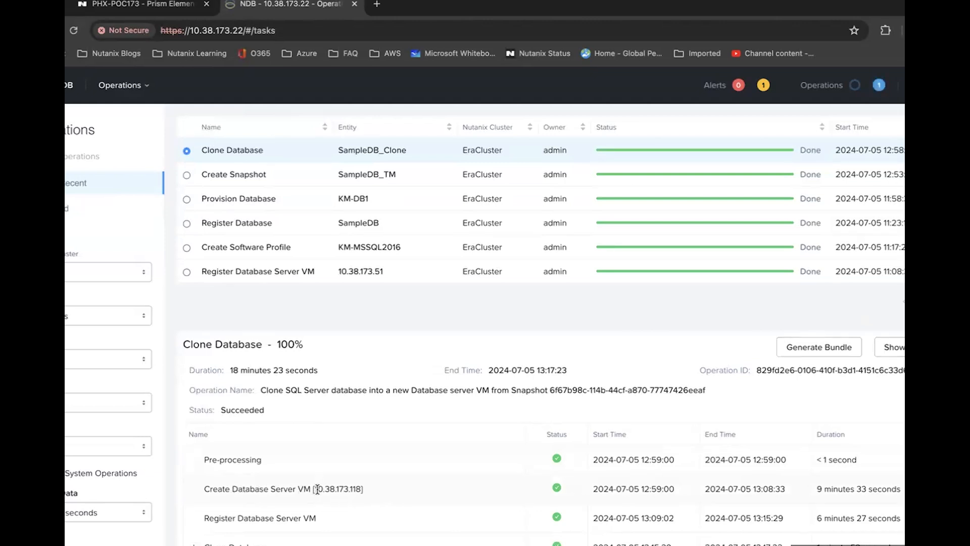
pyautogui.moveTo(317, 490); pyautogui.dragTo(364, 490)
pyautogui.click(366, 457)
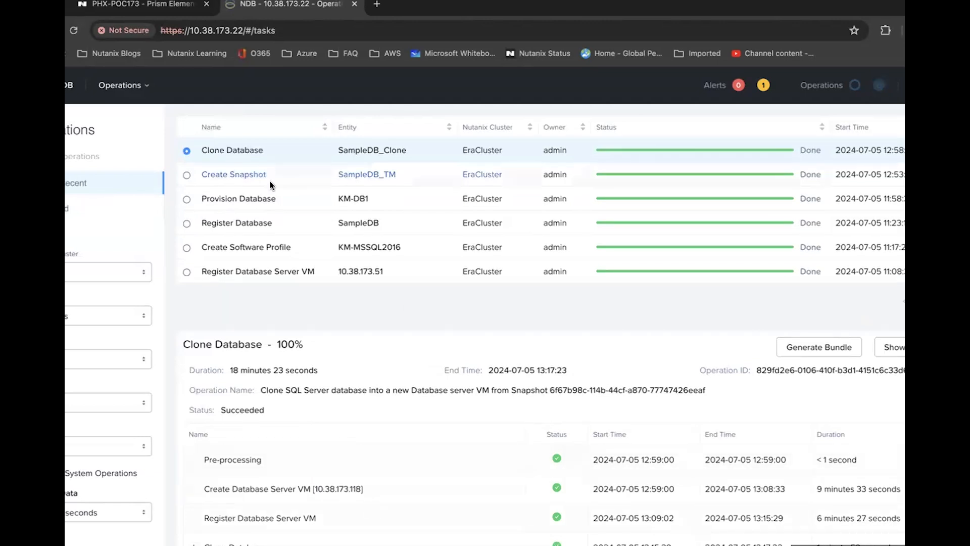
pyautogui.click(135, 6)
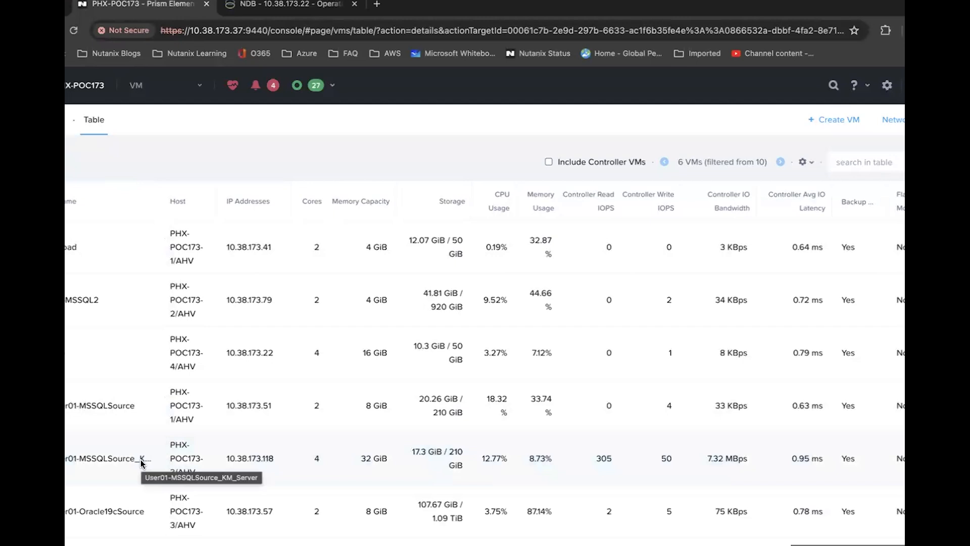
# Step: Check User01-MSSQLSource_KM_Server's IP 10.38.173.118 in Prism, then return to NDB and show all desktops
pyautogui.moveTo(255, 462)
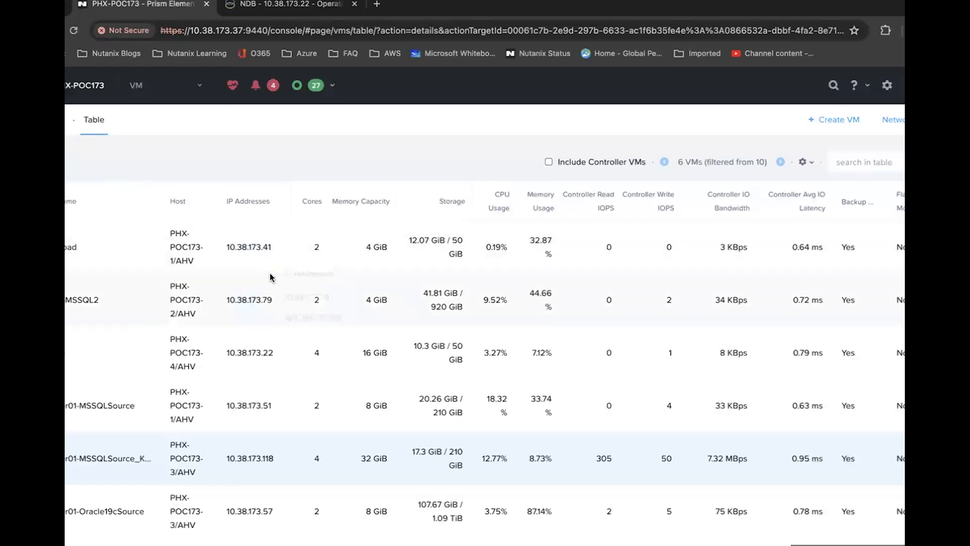
pyautogui.click(279, 7)
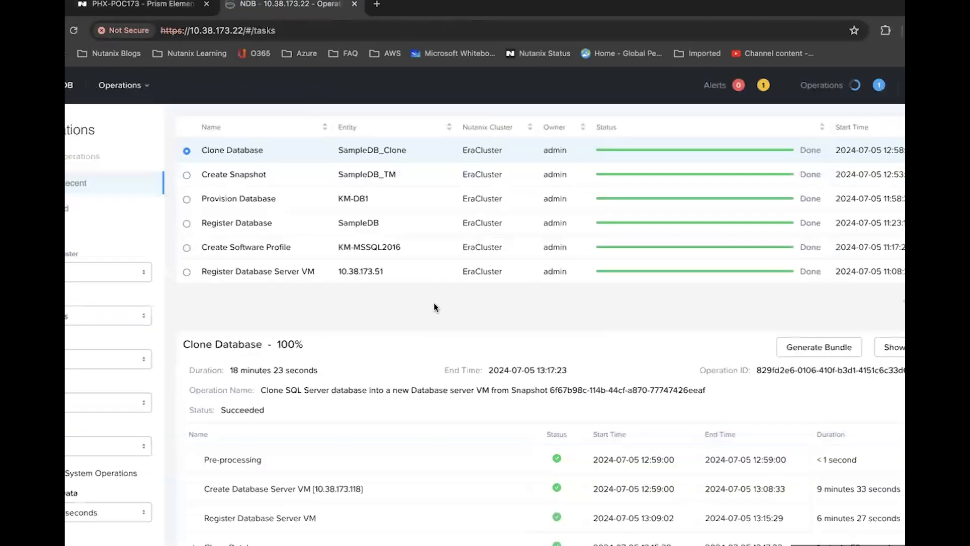
pyautogui.hotkey('ctrl', 'Up')
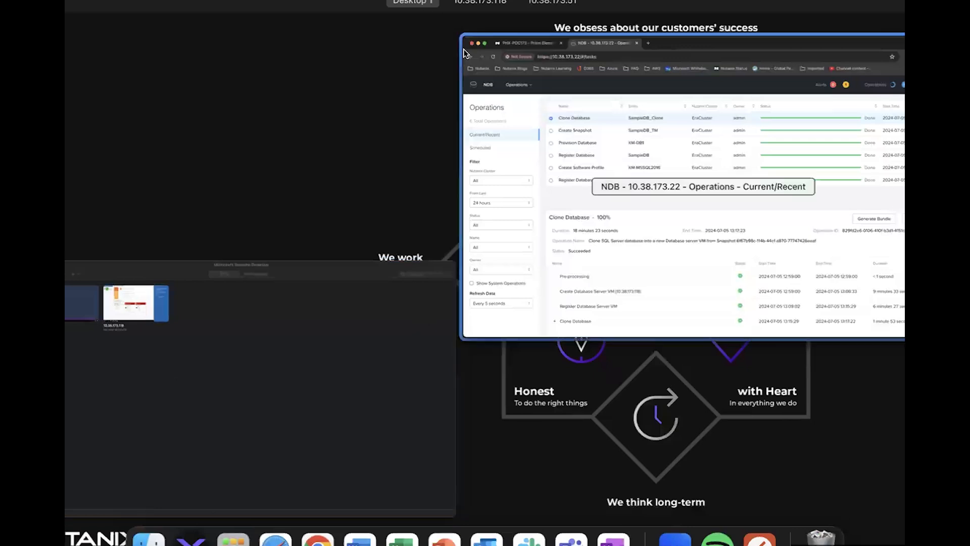
pyautogui.moveTo(479, 16)
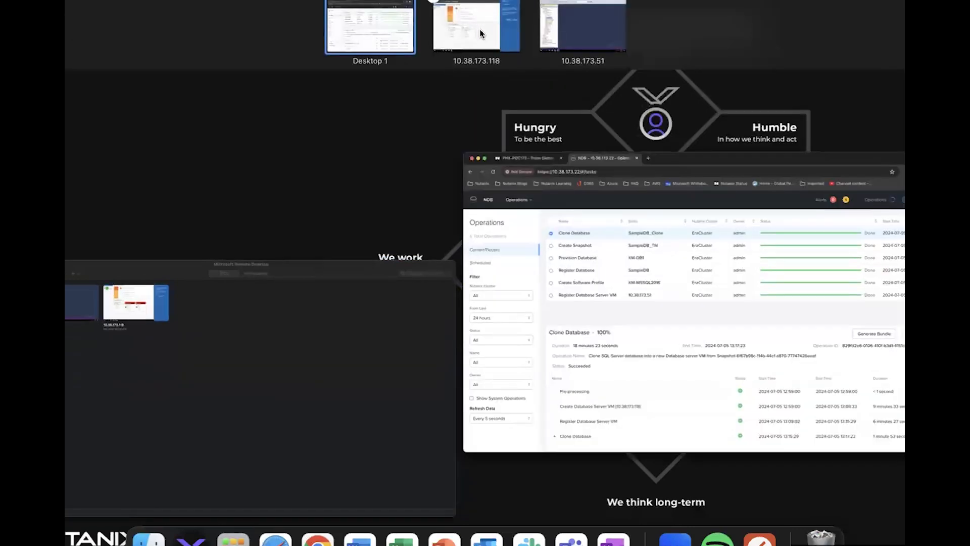
# Step: On the 10.38.173.118 remote desktop, allow network discovery and launch SQL Server Management Studio 18
pyautogui.click(480, 30)
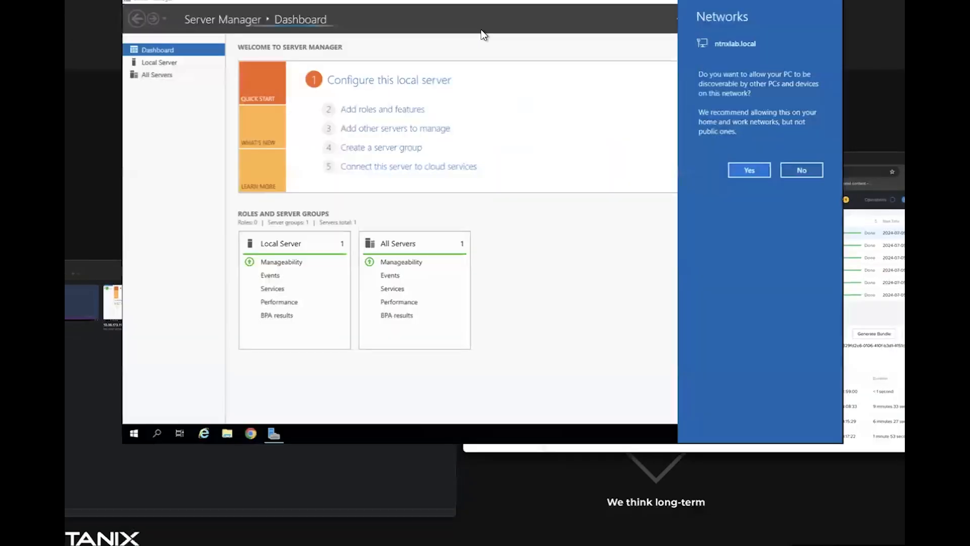
pyautogui.click(833, 221)
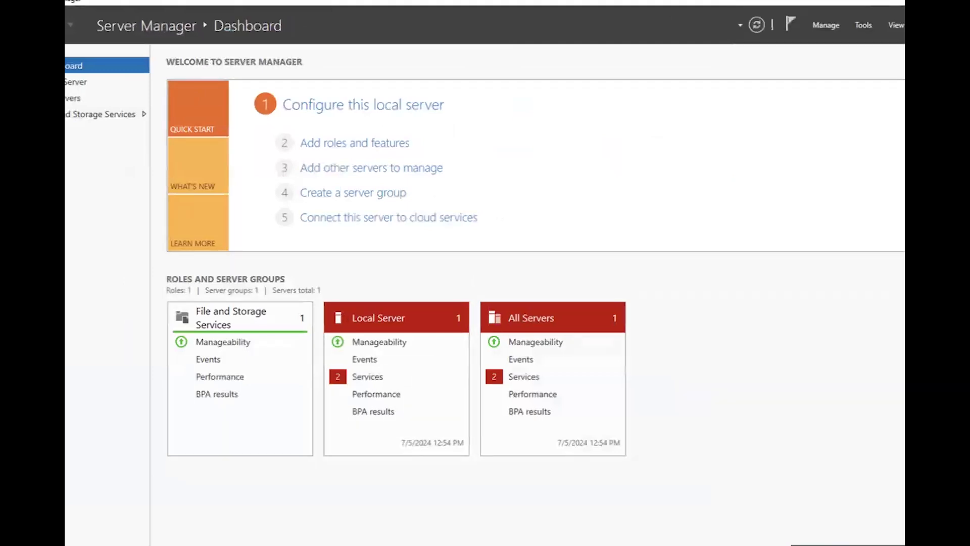
pyautogui.click(65, 544)
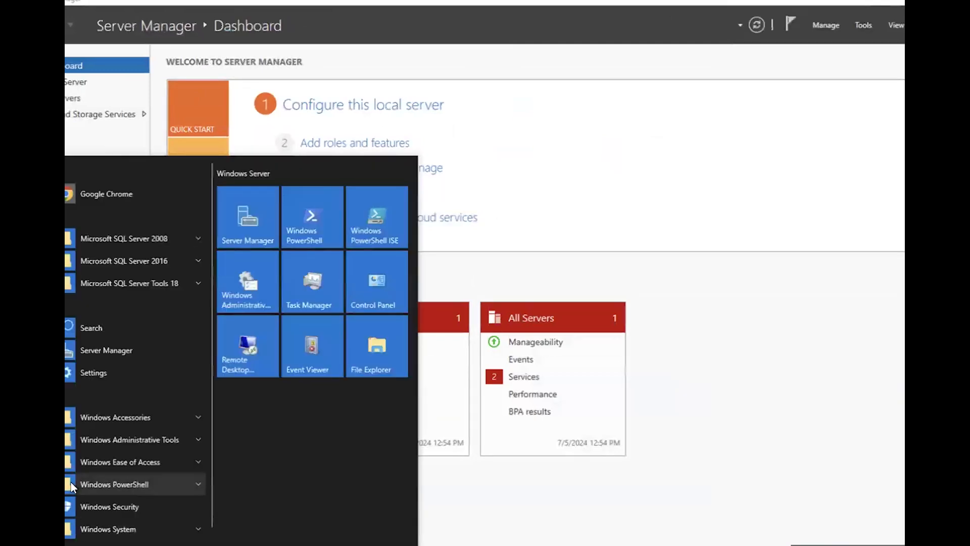
pyautogui.write('sql ser')
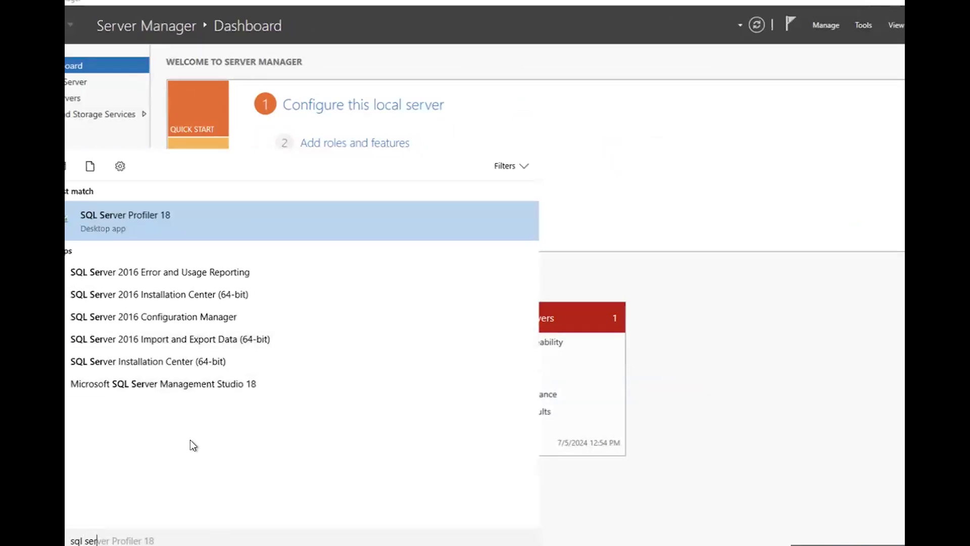
pyautogui.click(142, 384)
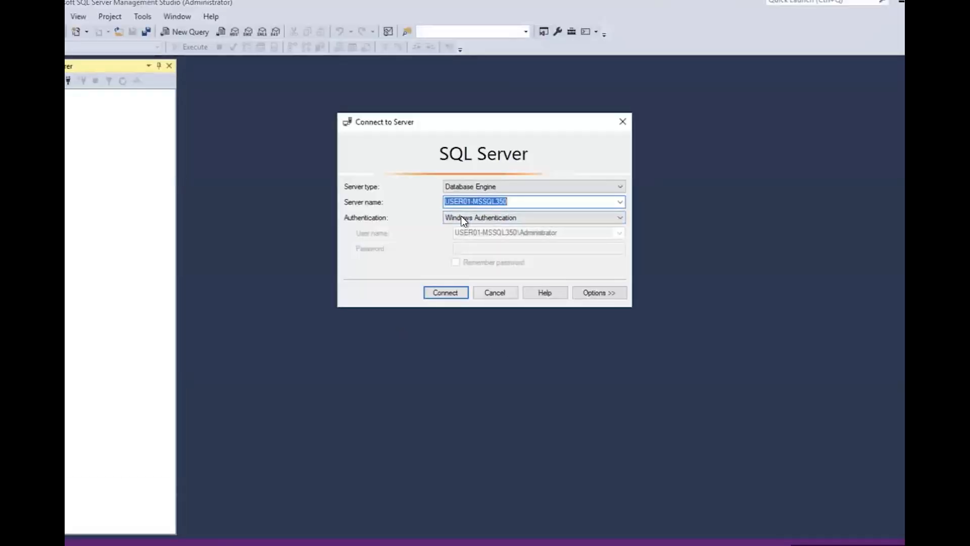
# Step: Connect to USER01-MSSQL350 and expand Databases > SampleDBClone1 > Tables to select dbo.testlabtable
pyautogui.click(448, 294)
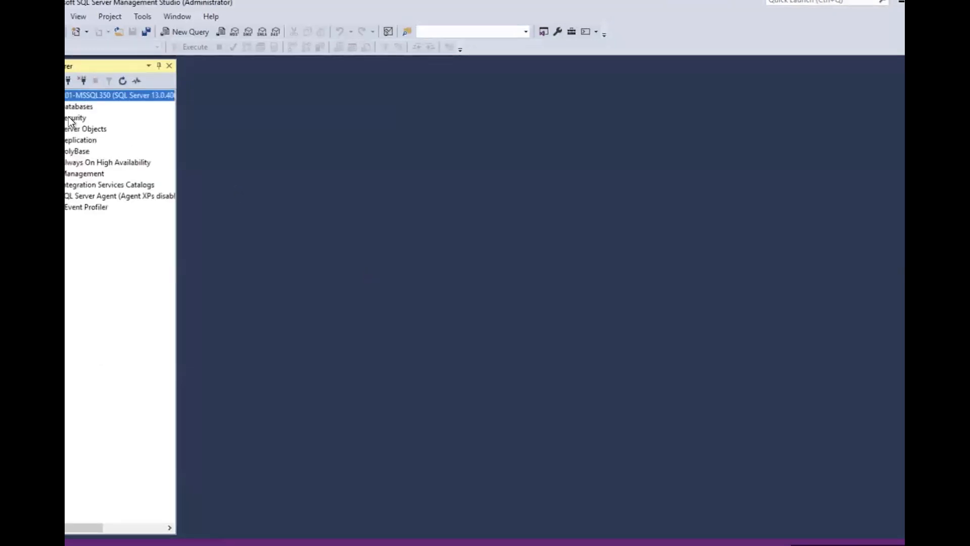
pyautogui.click(43, 107)
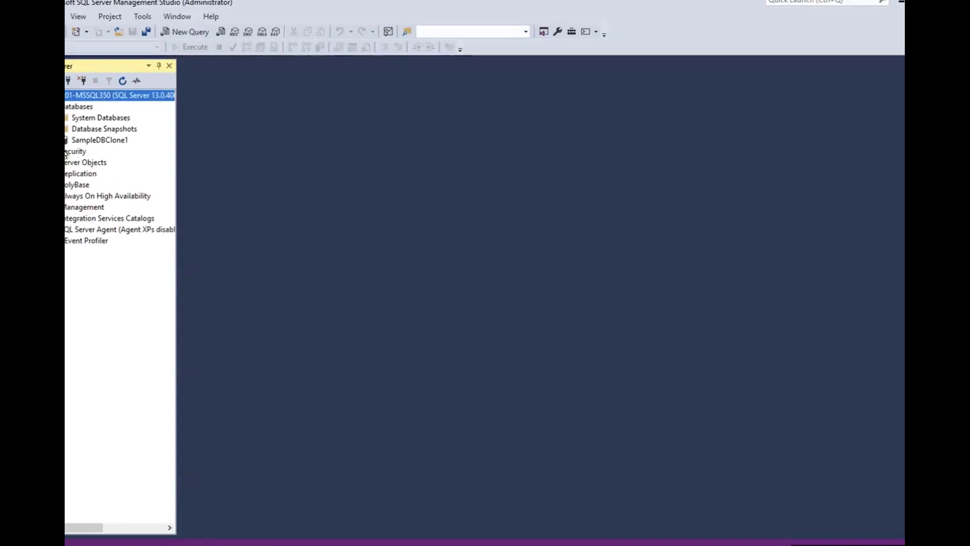
pyautogui.click(53, 140)
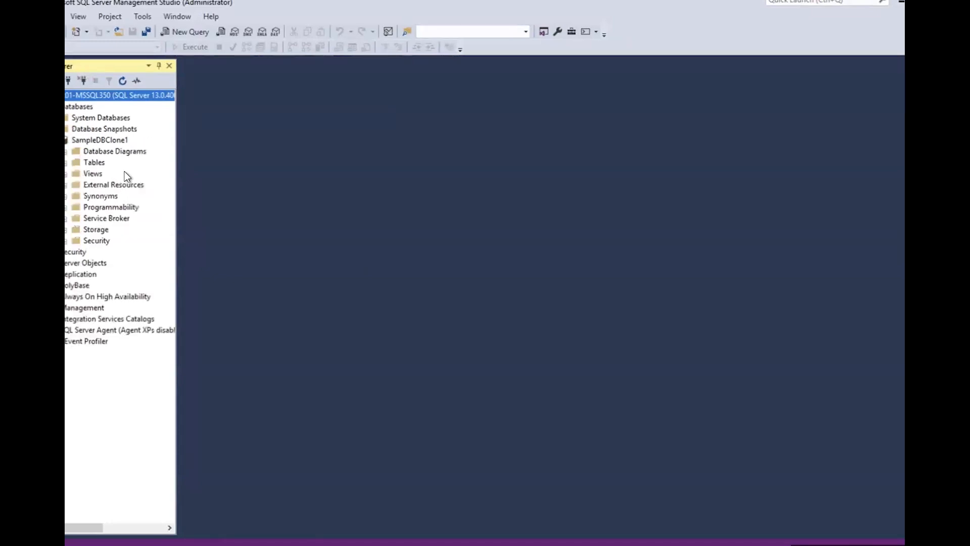
pyautogui.click(65, 164)
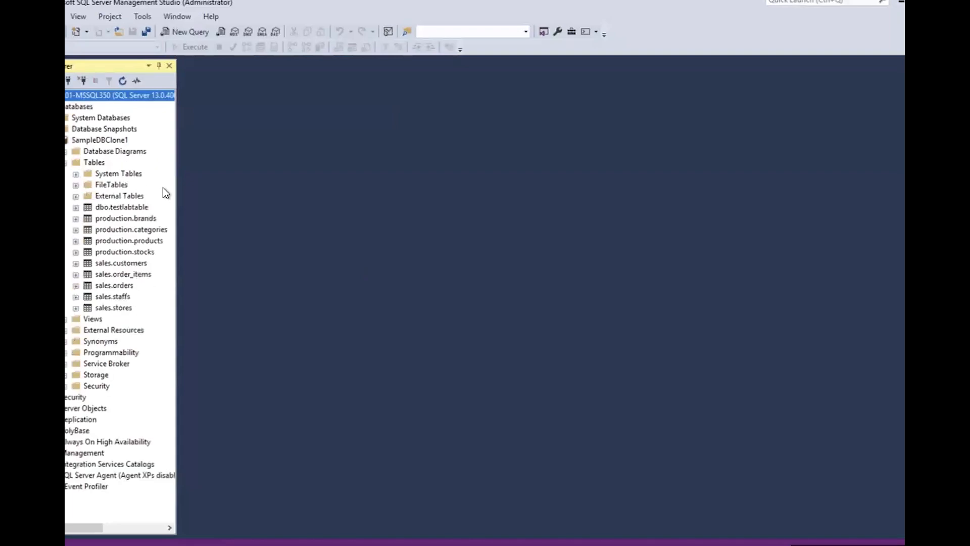
pyautogui.click(110, 206)
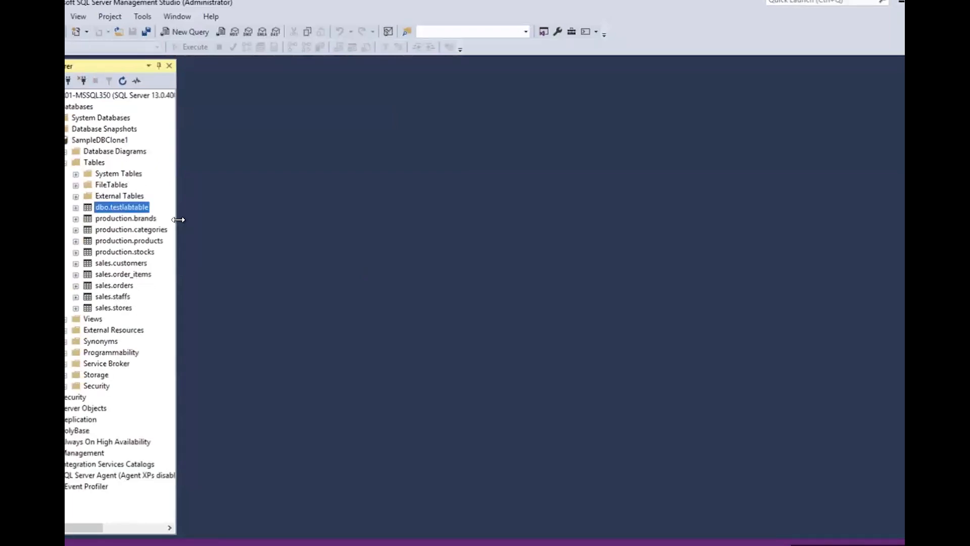
# Step: Delete dbo.testlabtable from SampleDBClone1 and confirm with OK in the Delete Object dialog
pyautogui.rightClick(111, 207)
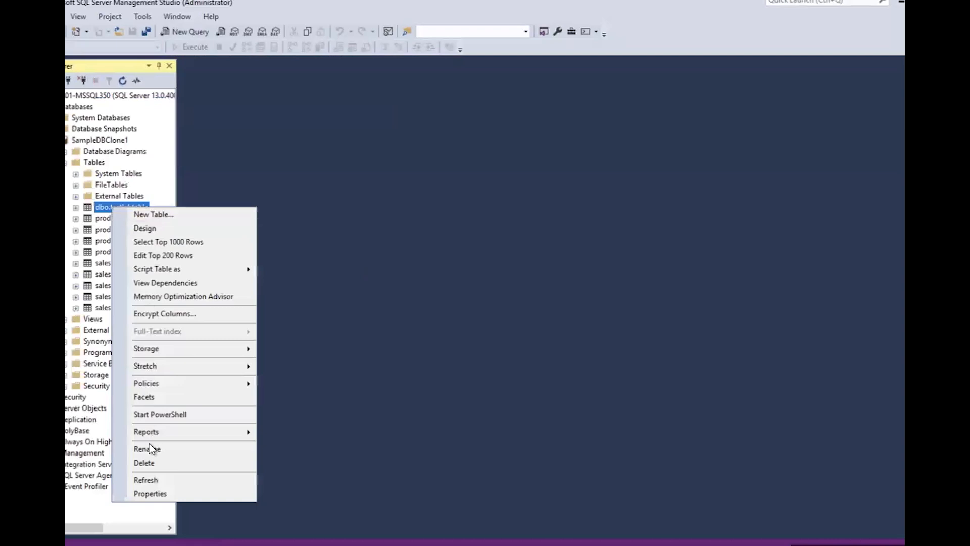
pyautogui.click(150, 462)
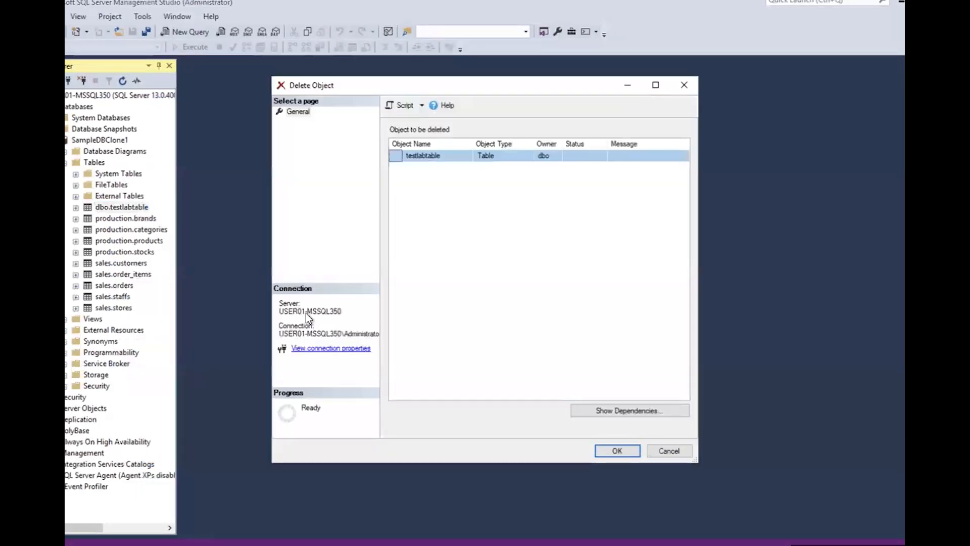
pyautogui.click(620, 447)
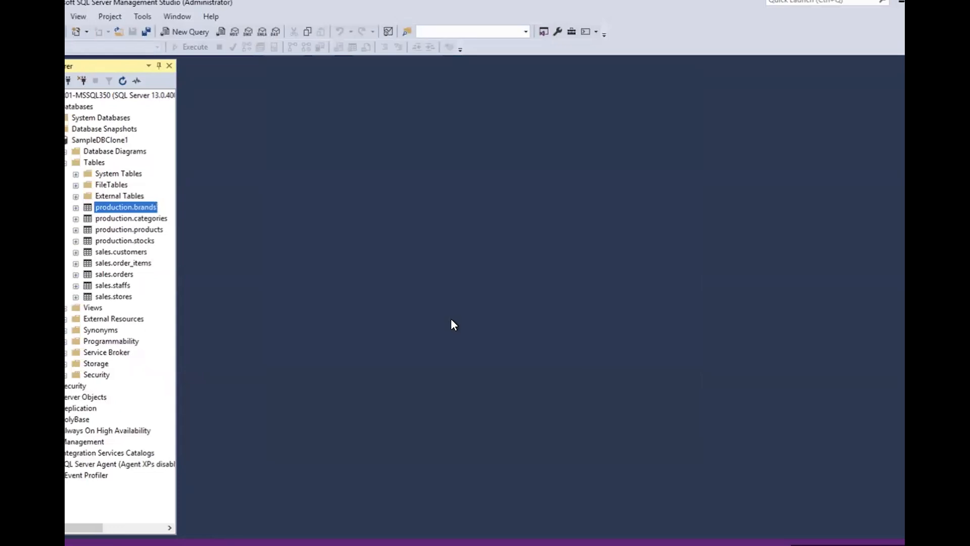
# Step: Back in the NDB browser, go to Databases > Clone Databases and select SampleDB_Clone
pyautogui.hotkey('ctrl', 'Up')
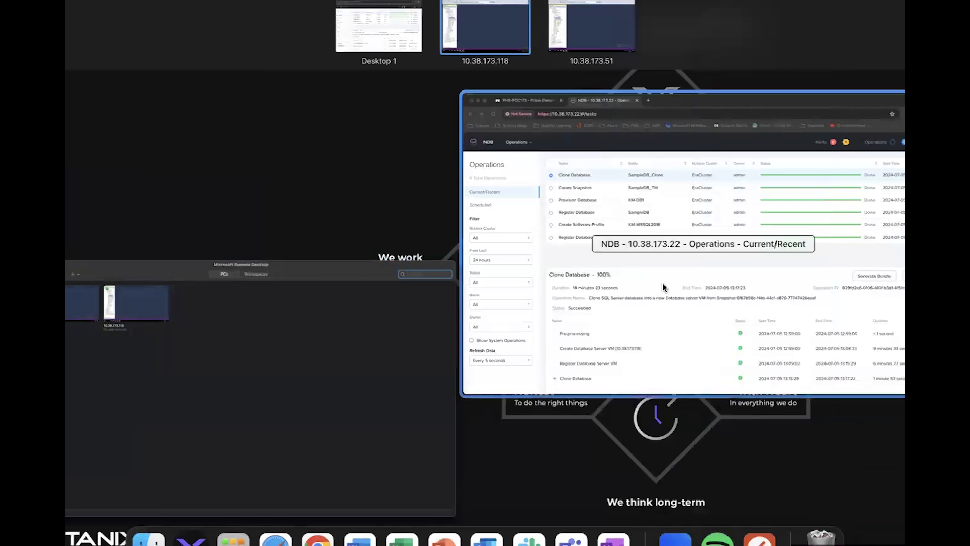
pyautogui.click(626, 256)
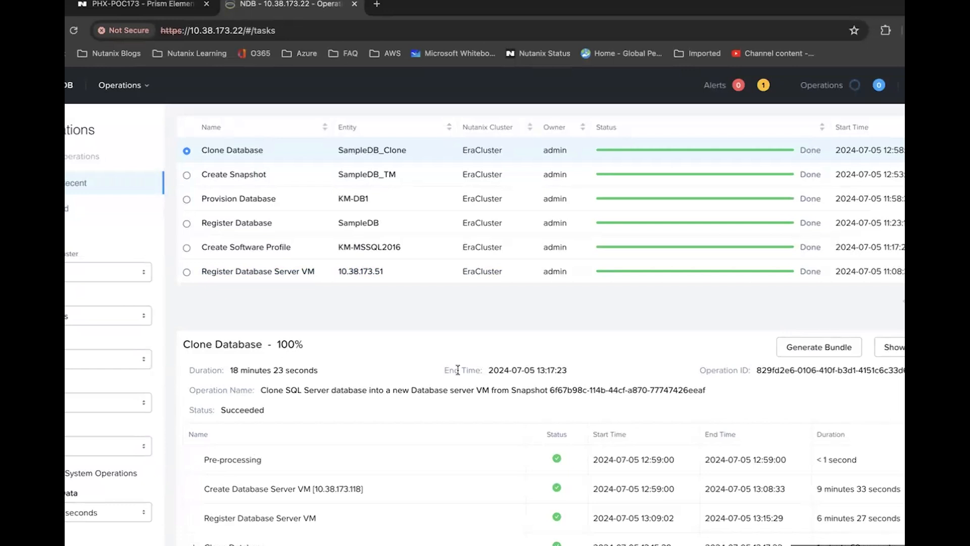
pyautogui.click(129, 86)
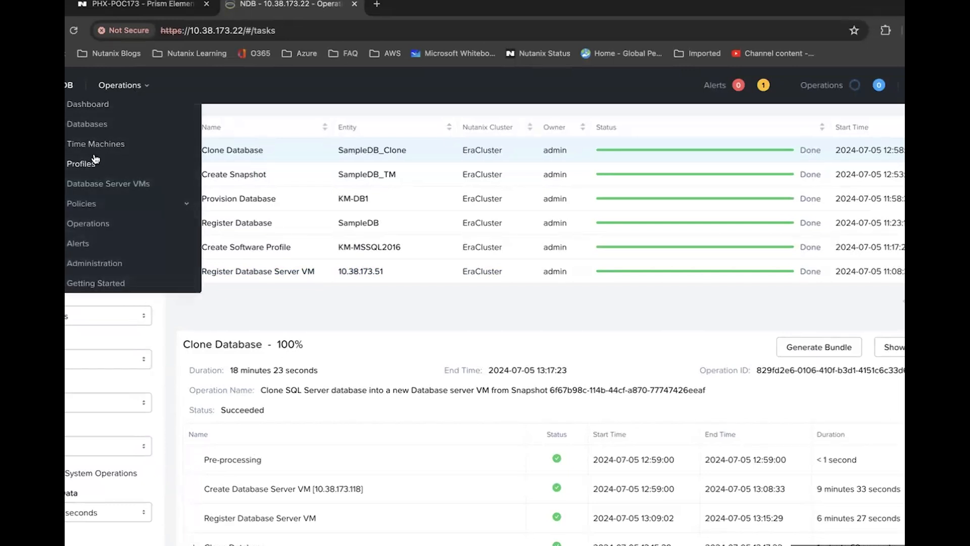
pyautogui.click(88, 126)
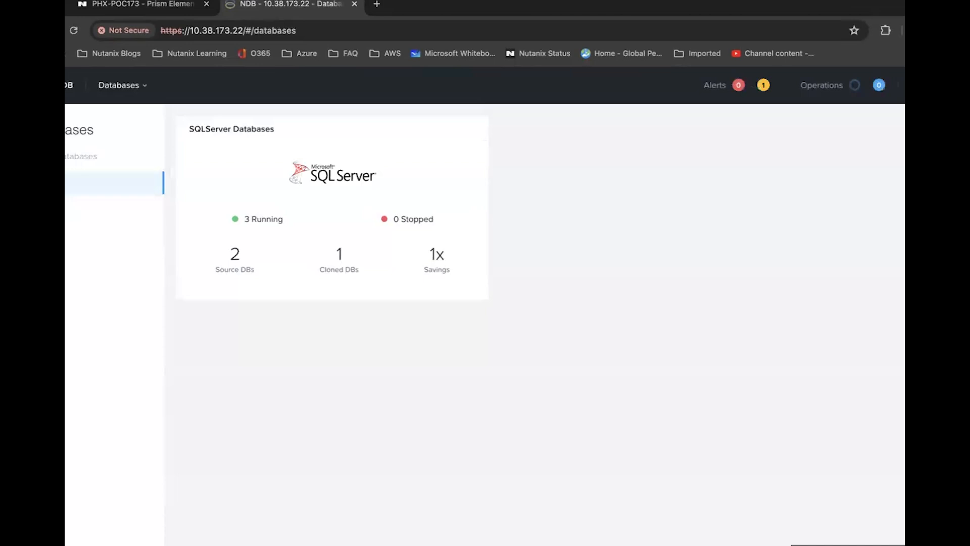
pyautogui.click(73, 234)
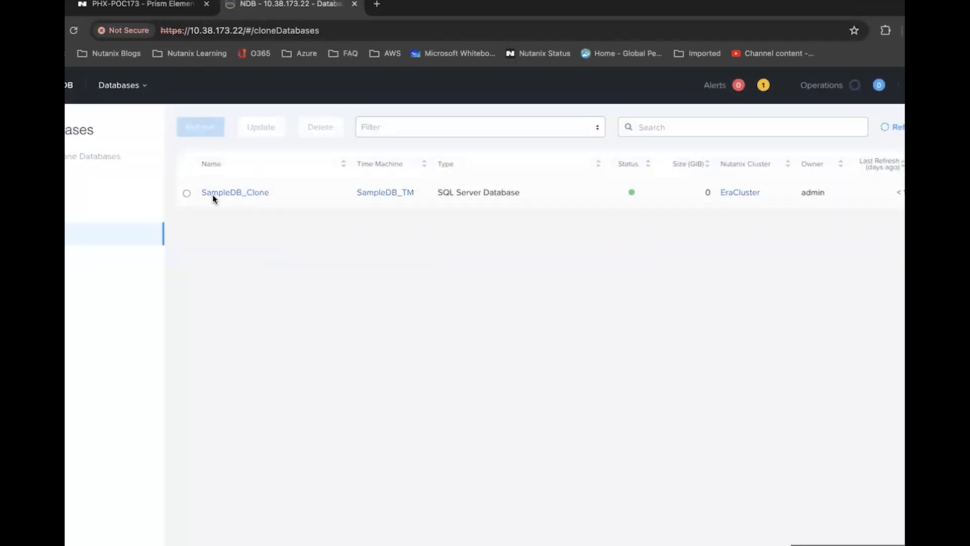
pyautogui.click(186, 194)
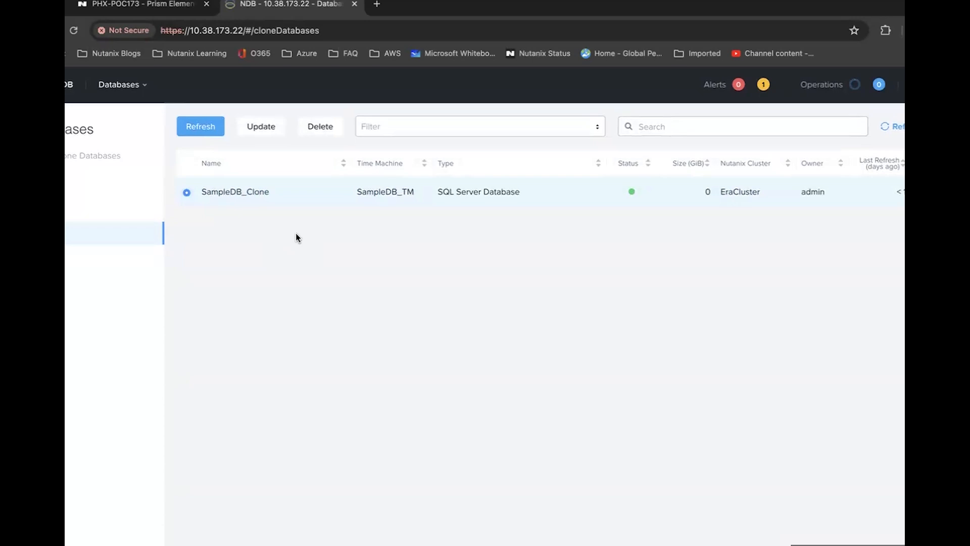
# Step: Refresh SampleDB_Clone from KM-MSSQL-1st-Snapshot and follow the operation to 100% Succeeded
pyautogui.click(209, 130)
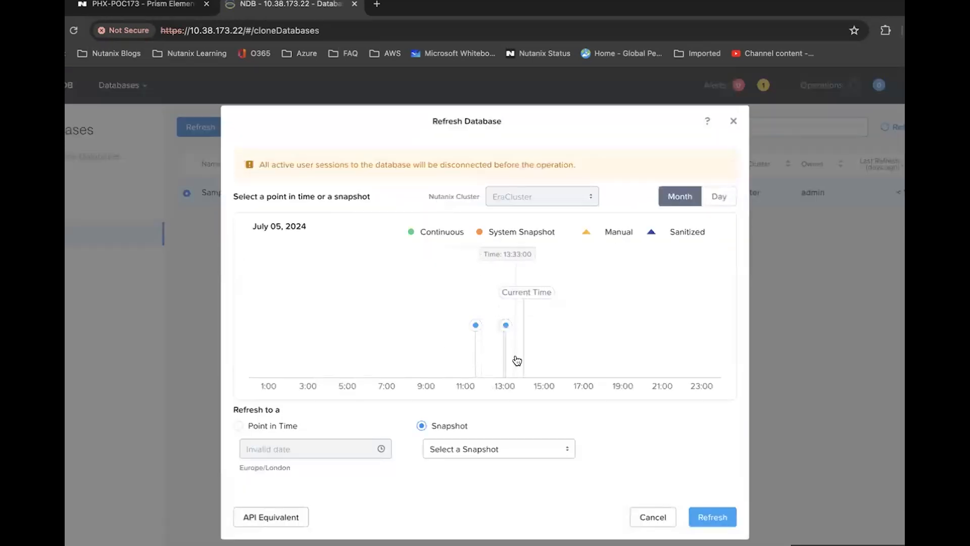
pyautogui.click(520, 449)
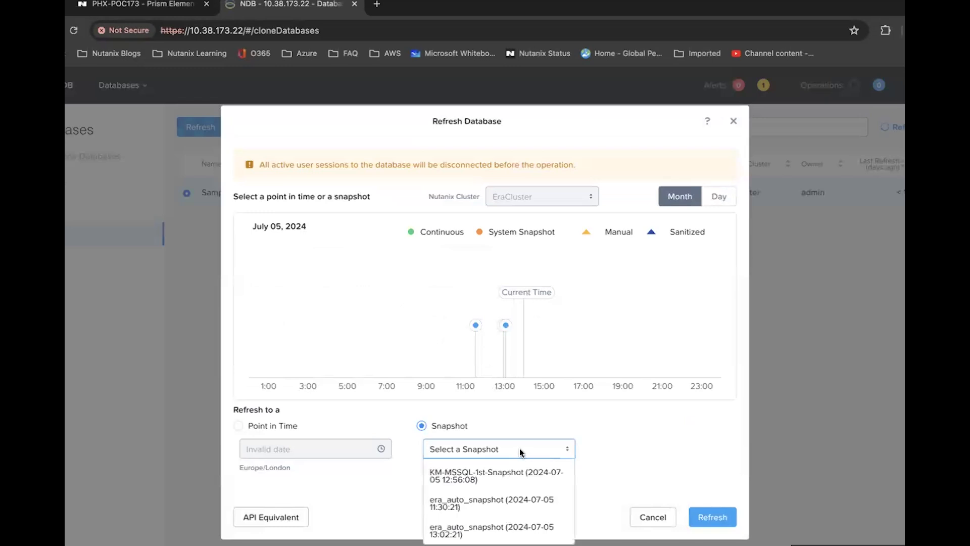
pyautogui.click(506, 480)
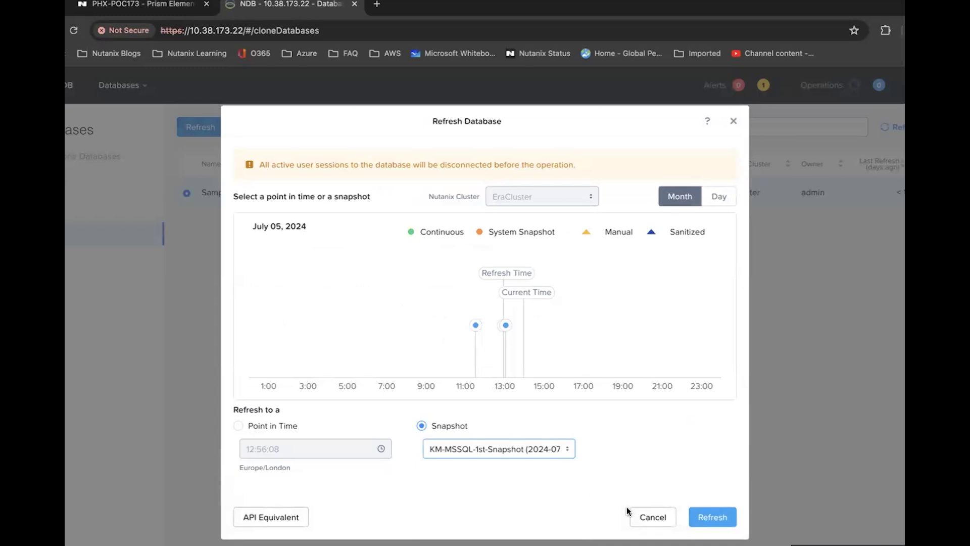
pyautogui.click(710, 519)
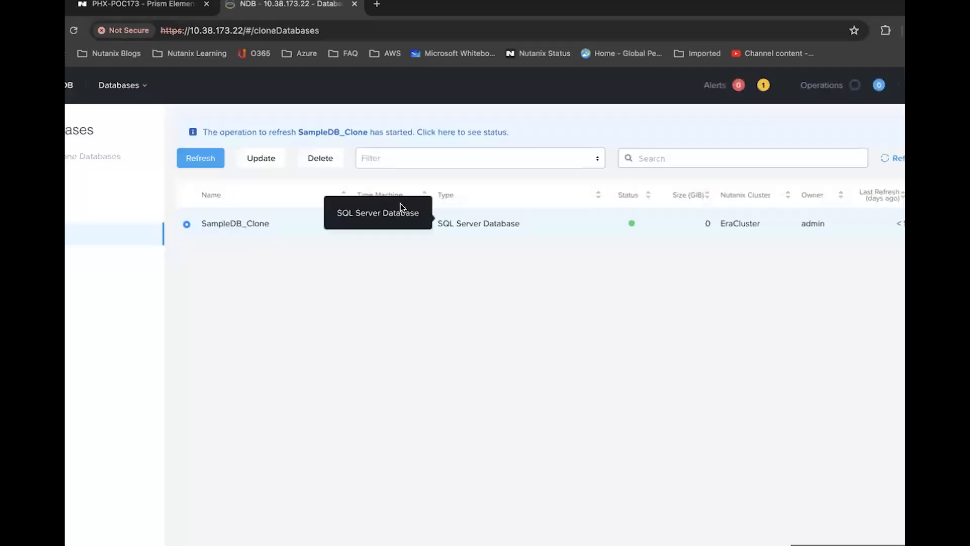
pyautogui.click(399, 134)
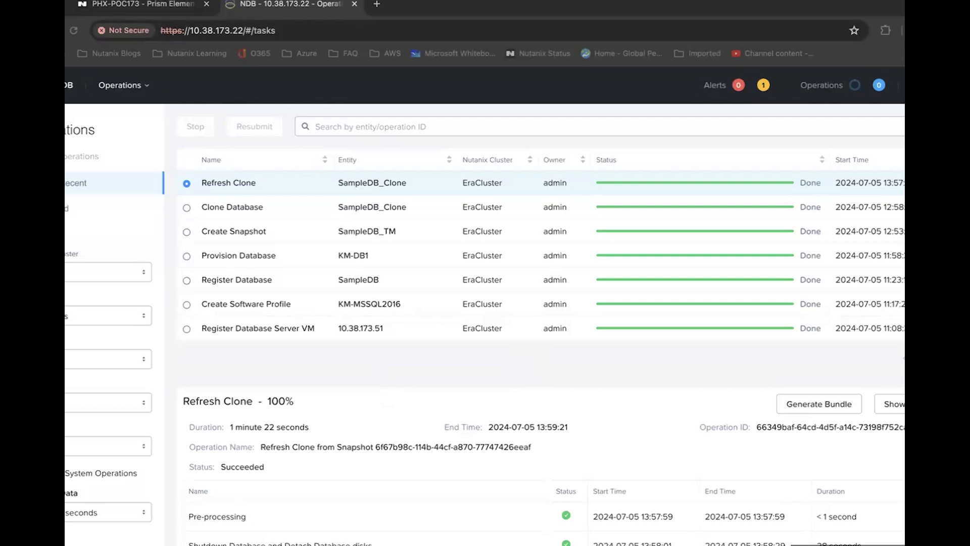
pyautogui.hotkey('ctrl', 'Up')
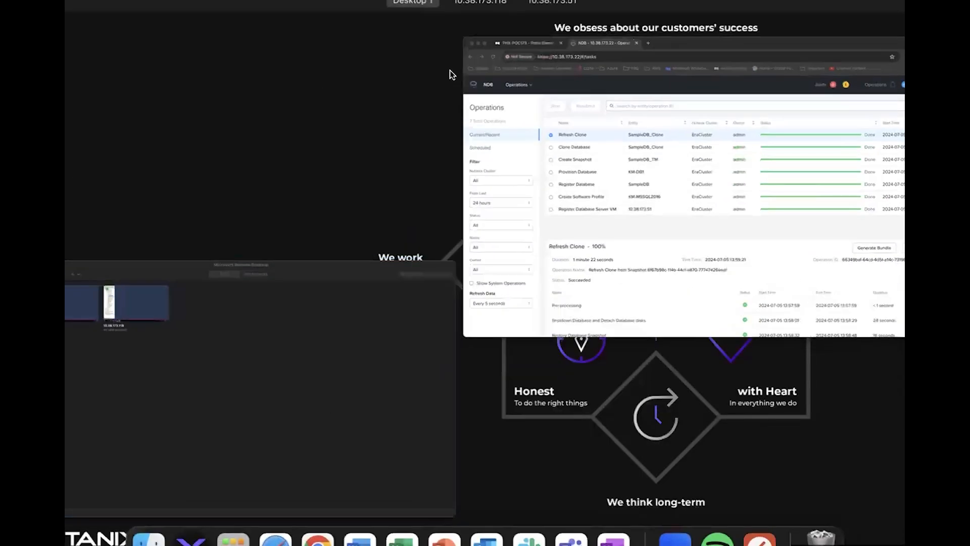
# Step: In SSMS, refresh SampleDBClone1's Tables to confirm dbo.testlabtable is restored, then return to NDB
pyautogui.moveTo(450, 10)
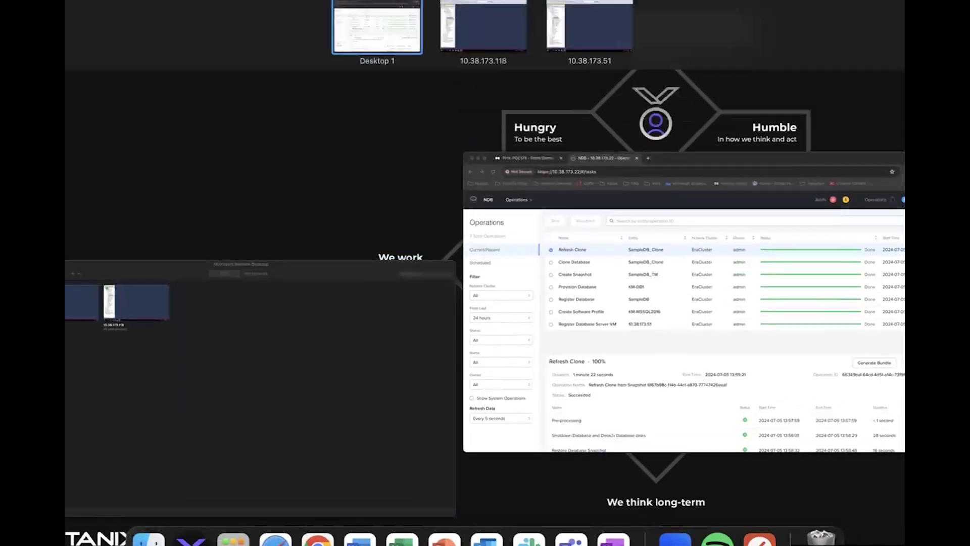
pyautogui.click(476, 24)
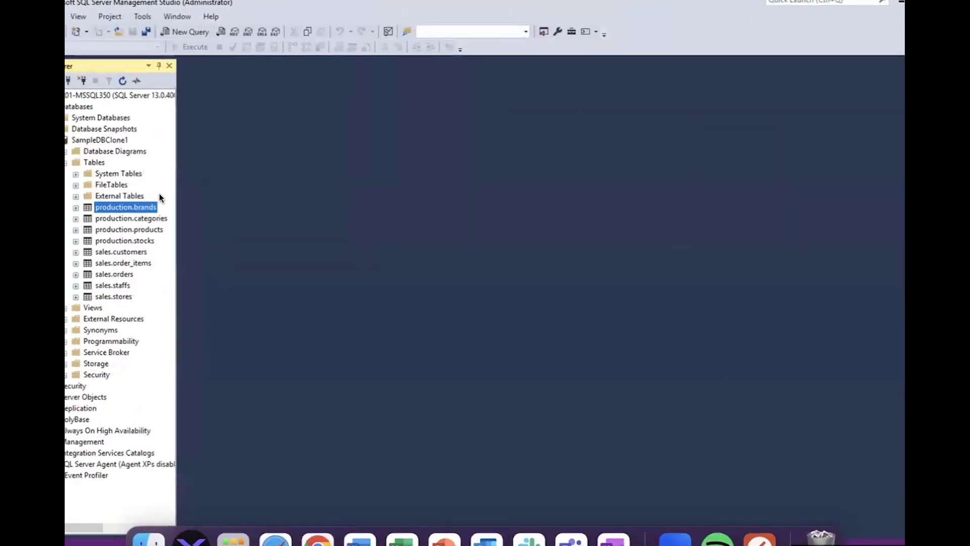
pyautogui.click(94, 163)
pyautogui.rightClick(96, 164)
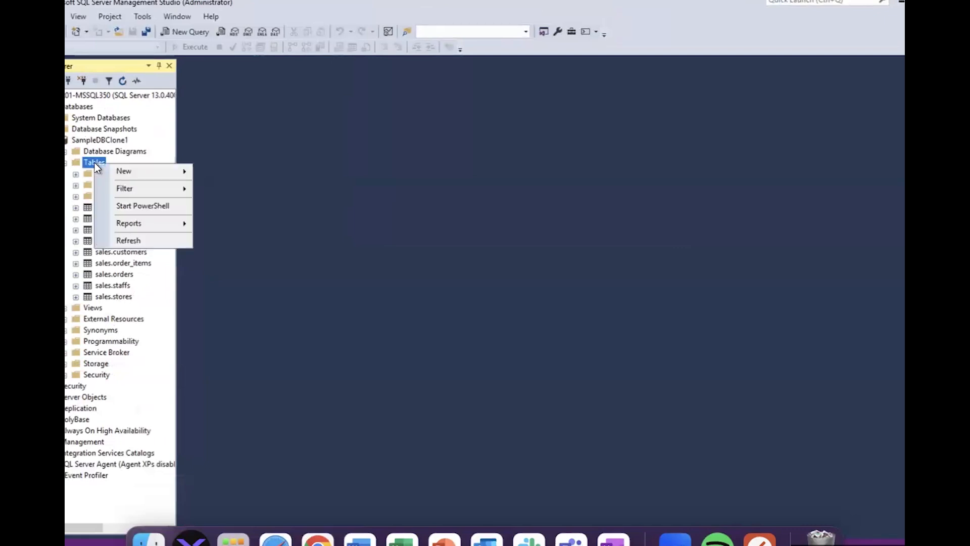
pyautogui.click(130, 239)
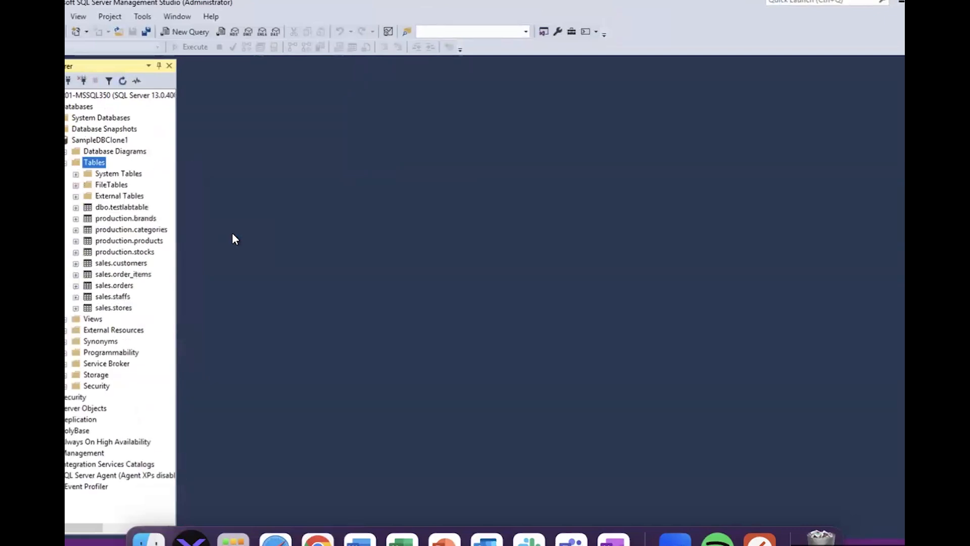
pyautogui.click(116, 208)
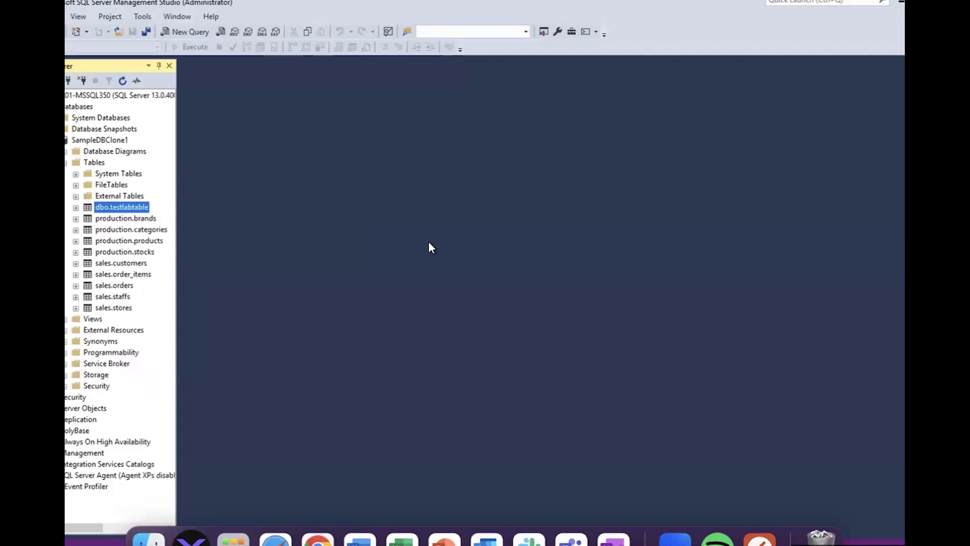
pyautogui.hotkey('ctrl', 'Up')
pyautogui.click(581, 287)
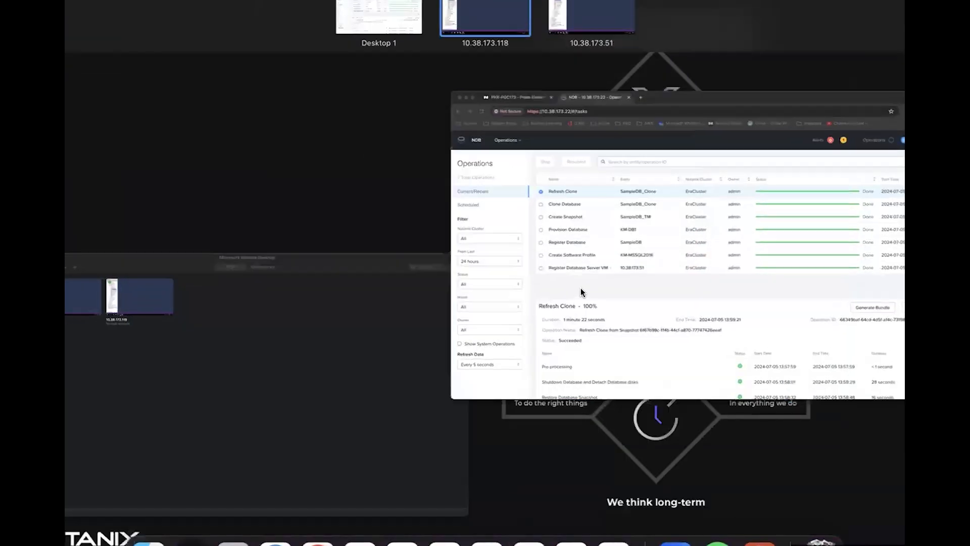